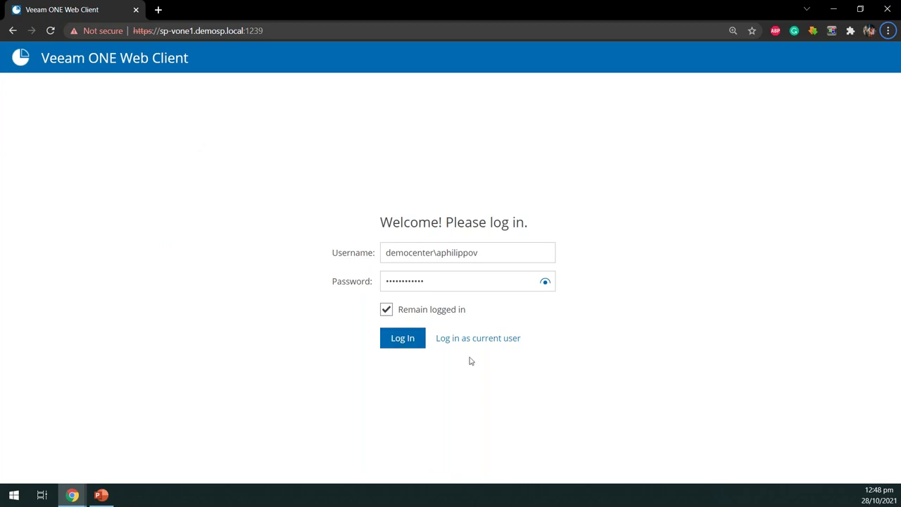
# - Log in to the web client with the prefilled democenter account and look over the available dashboards
pyautogui.click(413, 339)
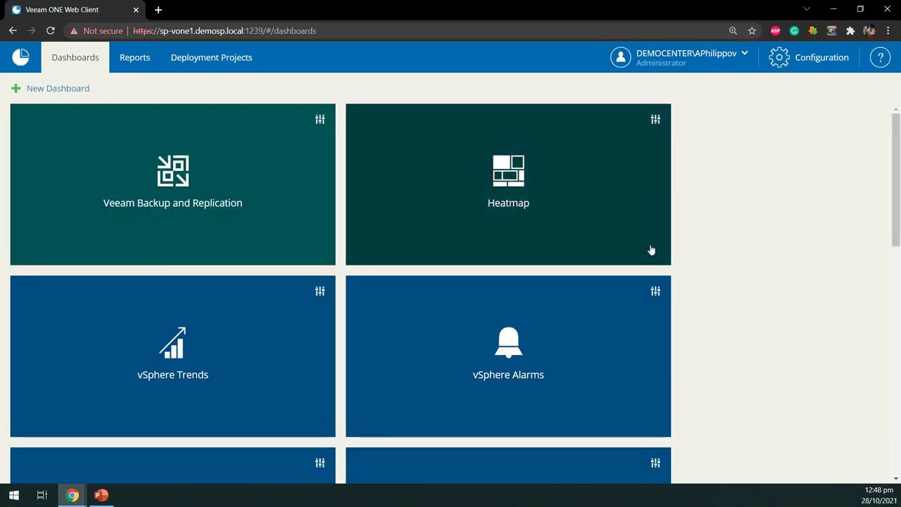
pyautogui.scroll(-1, 738, 225)
pyautogui.scroll(1, 741, 230)
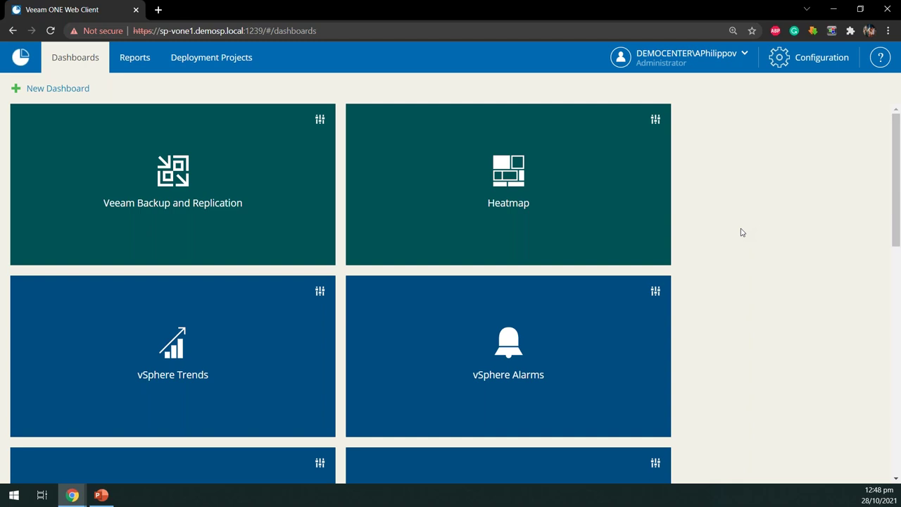
# - Open the report templates and look through the full list of predefined reports
pyautogui.click(146, 66)
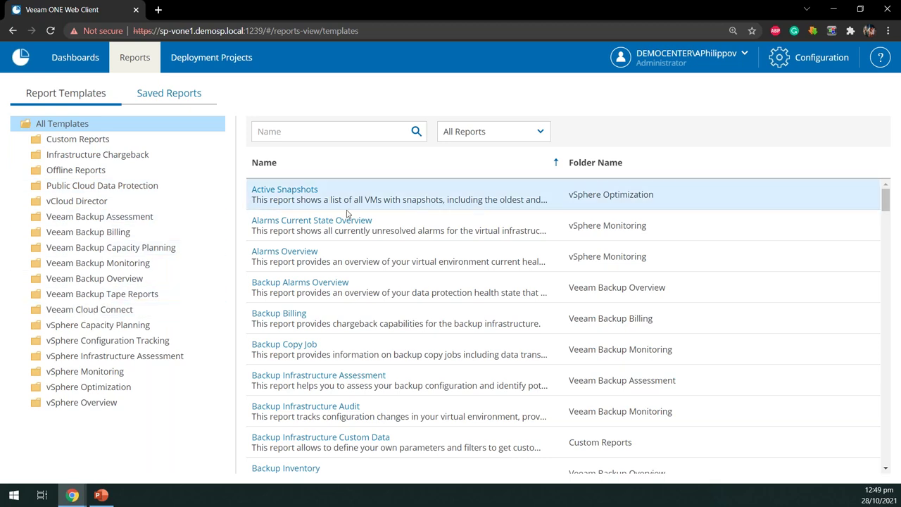
pyautogui.scroll(-9, 462, 228)
pyautogui.scroll(-20, 462, 227)
pyautogui.scroll(-6, 463, 228)
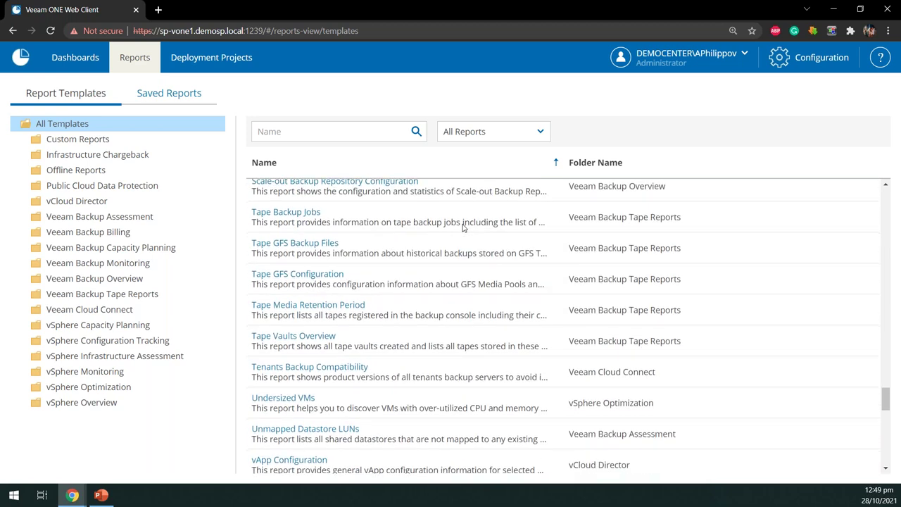
pyautogui.scroll(-2, 462, 228)
pyautogui.scroll(13, 461, 238)
pyautogui.scroll(15, 456, 244)
pyautogui.scroll(3, 457, 244)
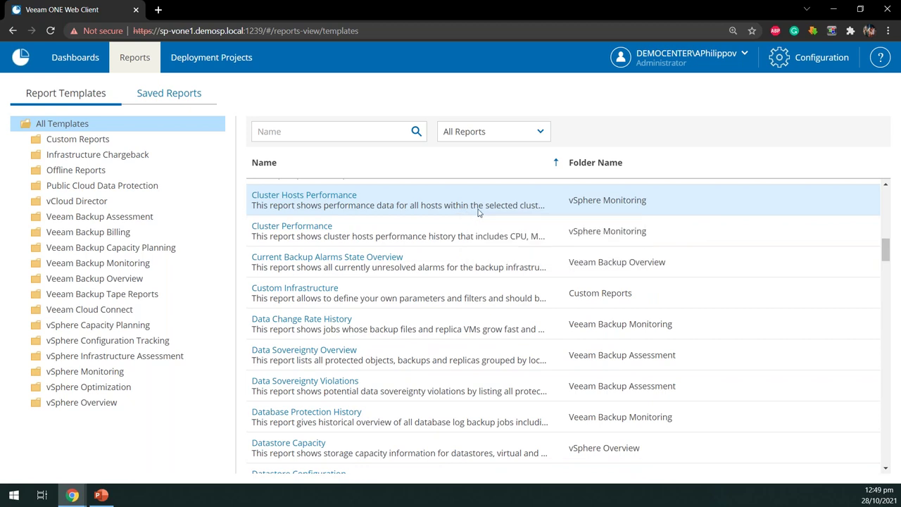
# - Restrict the Cluster Hosts Performance report to business hours only and try to save it to the vCD Reports folder
pyautogui.click(314, 198)
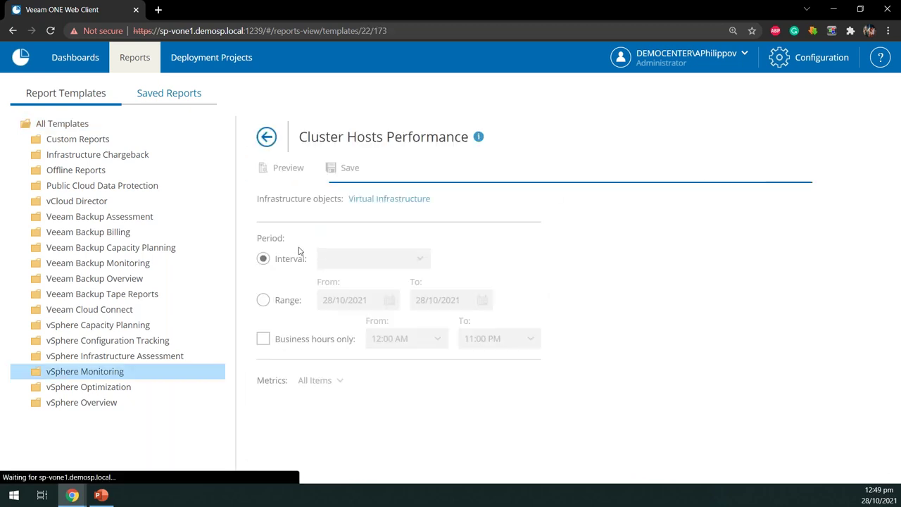
pyautogui.click(264, 339)
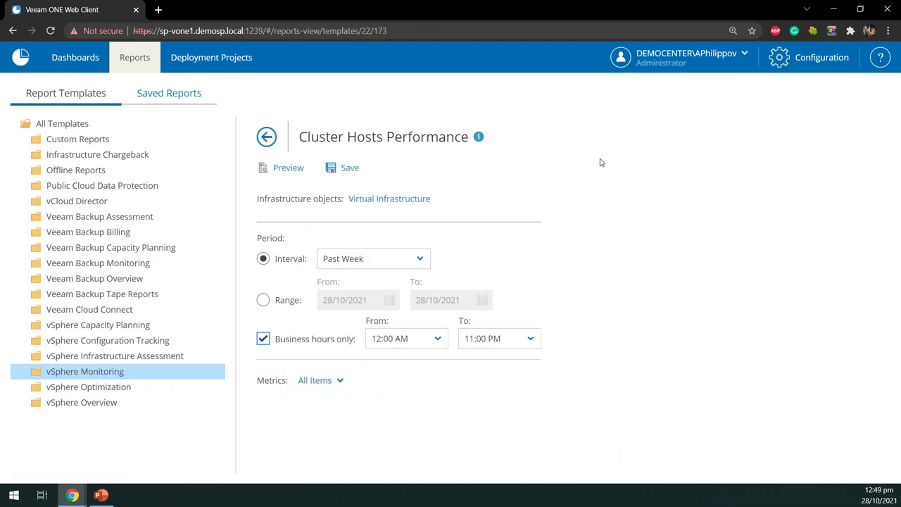
pyautogui.click(350, 168)
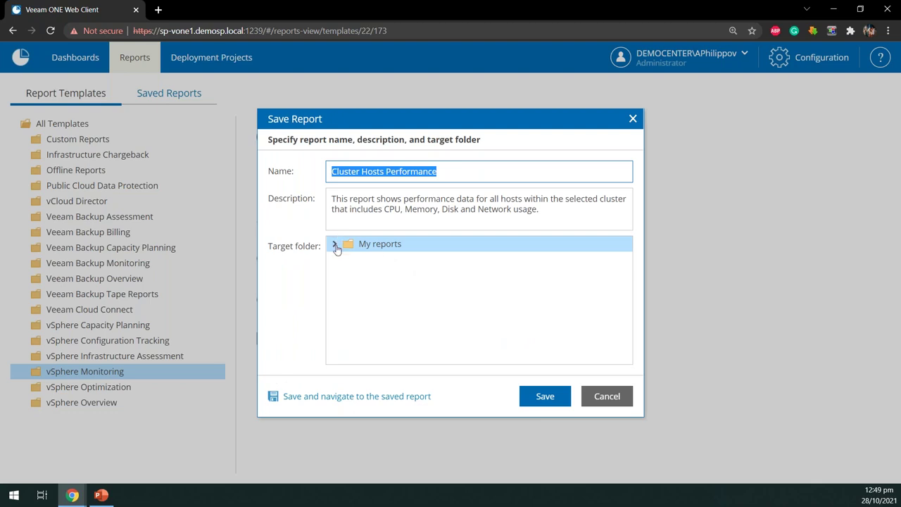
pyautogui.click(335, 245)
pyautogui.click(385, 260)
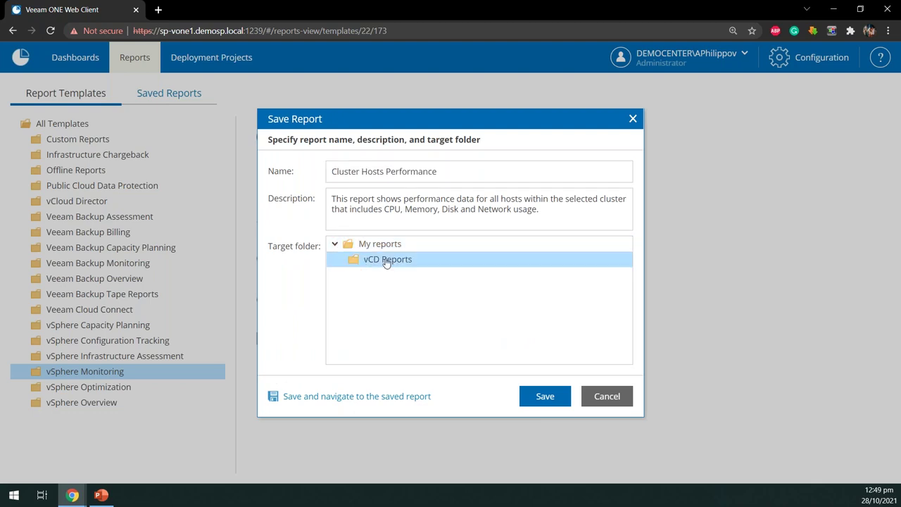
pyautogui.click(599, 397)
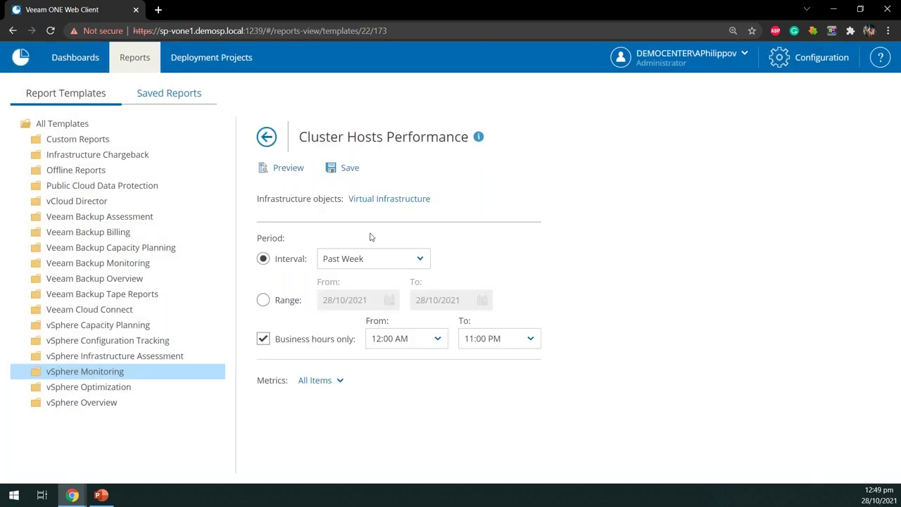
# - Open the vCD Reports folder among the saved reports and check which folder actions are available for it
pyautogui.click(152, 94)
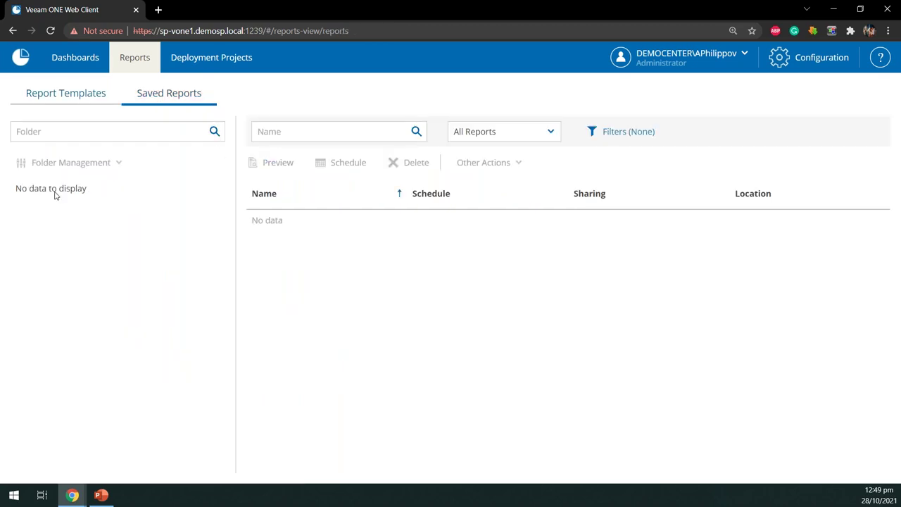
pyautogui.click(78, 217)
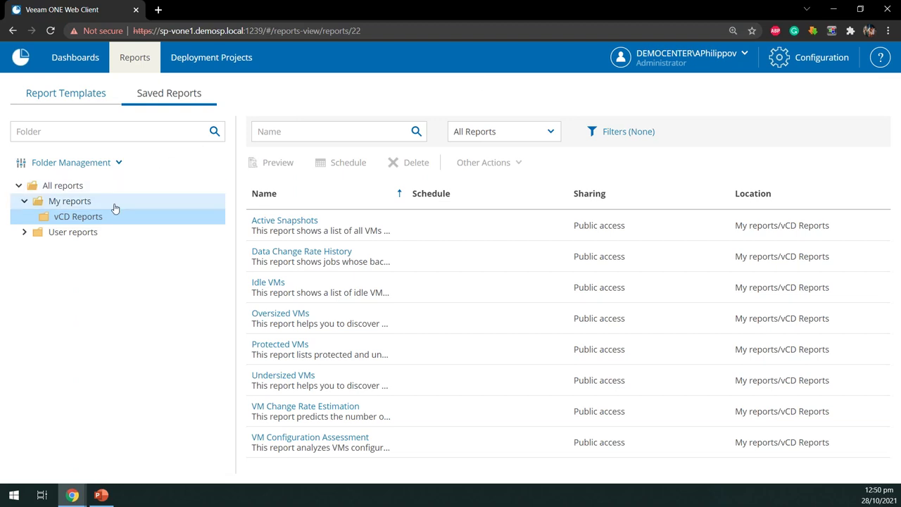
pyautogui.rightClick(78, 216)
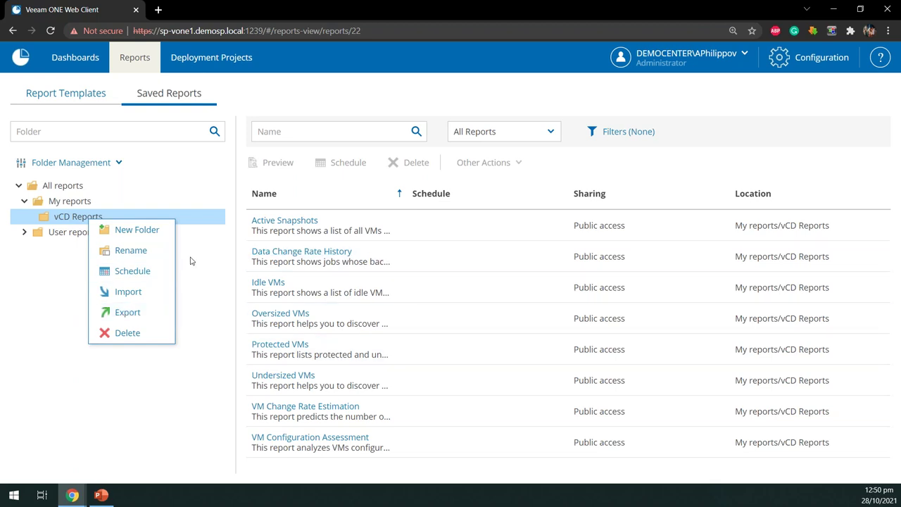
pyautogui.click(30, 309)
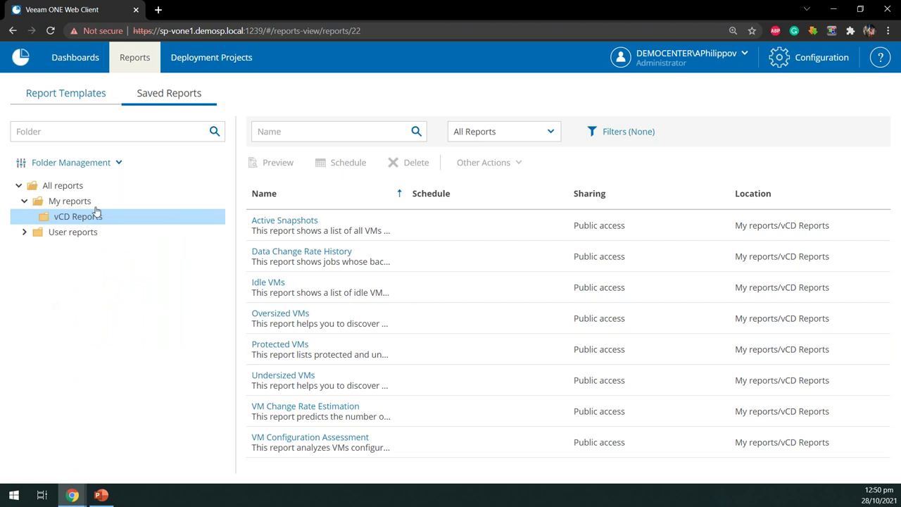
# - Import VeeamONEReportsTree.json into the My reports folder of the saved reports
pyautogui.click(90, 202)
pyautogui.rightClick(92, 205)
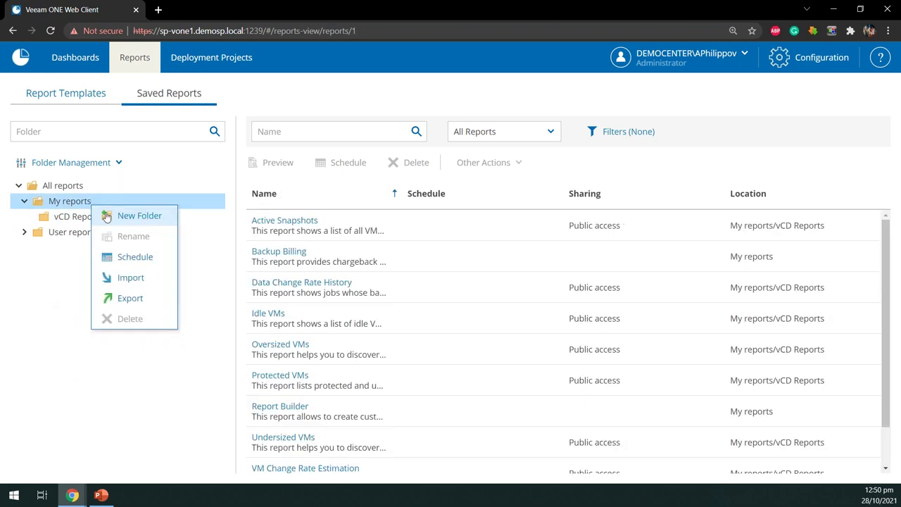
pyautogui.click(130, 277)
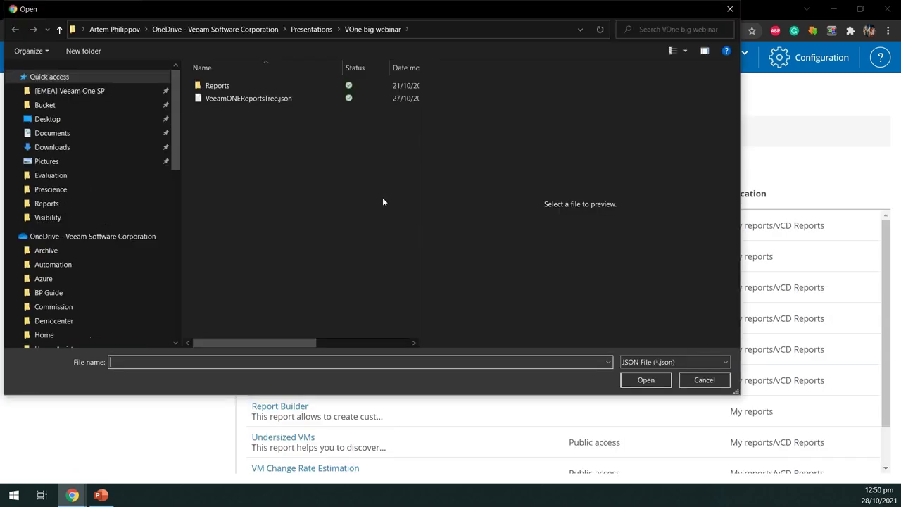
pyautogui.click(241, 100)
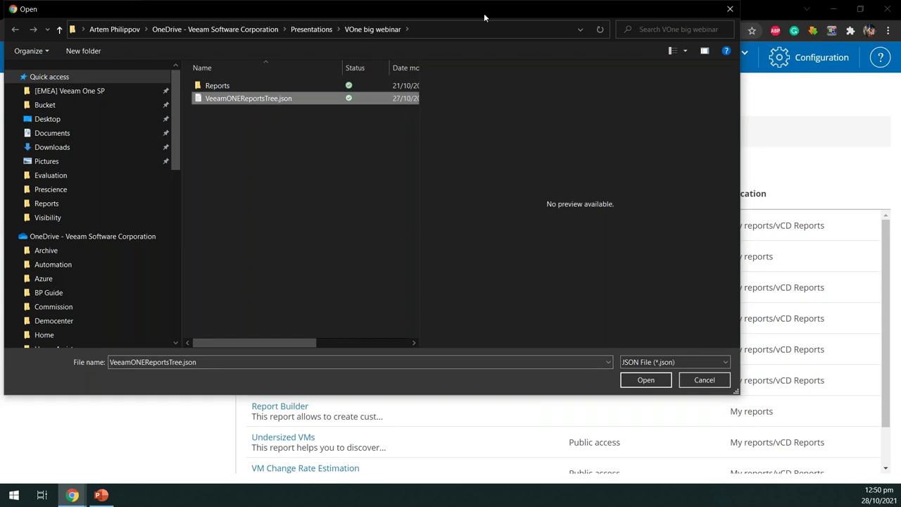
pyautogui.moveTo(483, 13); pyautogui.dragTo(546, 44)
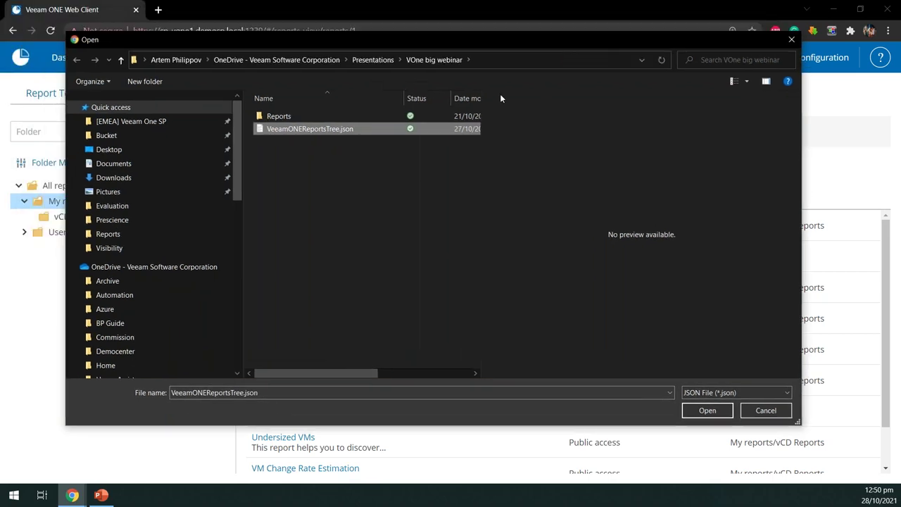
pyautogui.doubleClick(338, 134)
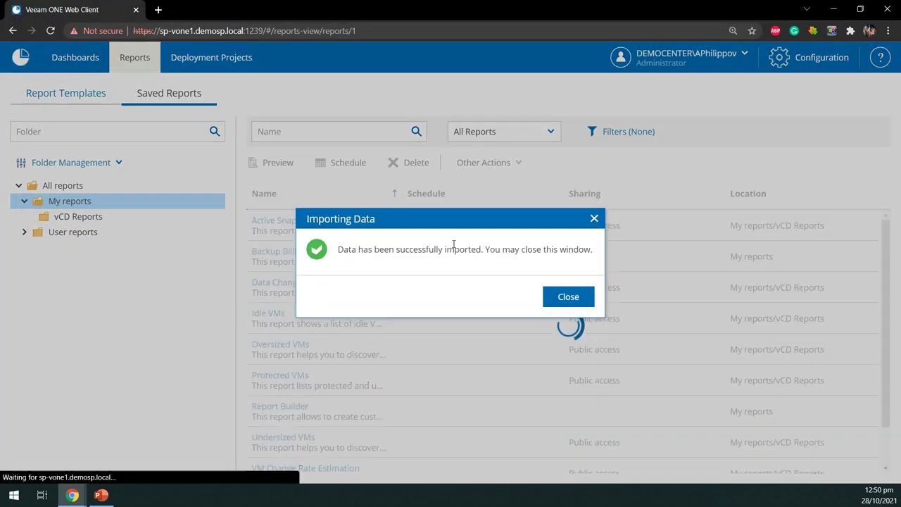
pyautogui.press('Escape')
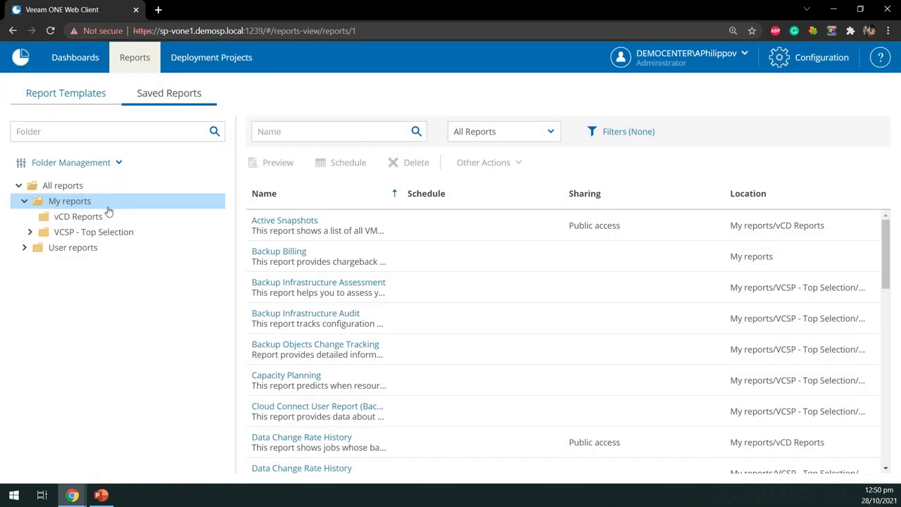
# - Expand the VCSP - Top Selection folder and look through its Evaluation, Prescience, Veeam Cloud Connect and Visibility subfolders
pyautogui.click(31, 233)
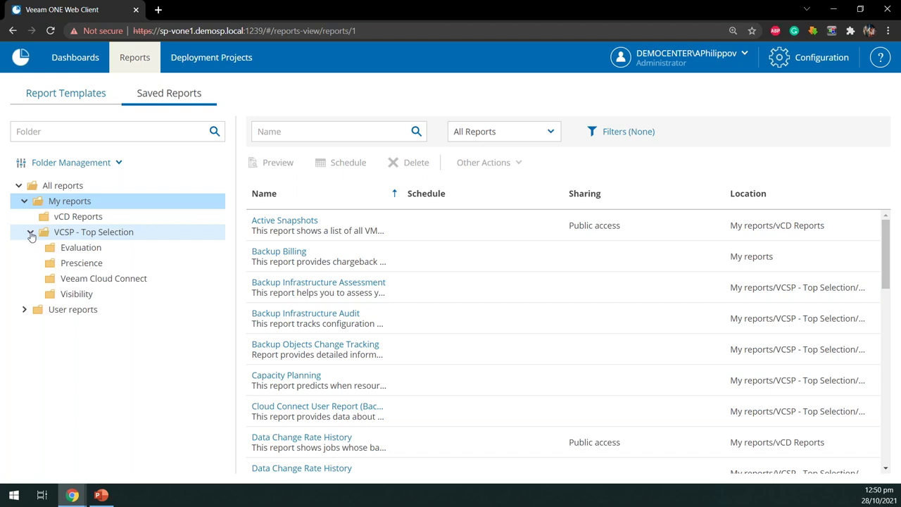
pyautogui.click(69, 233)
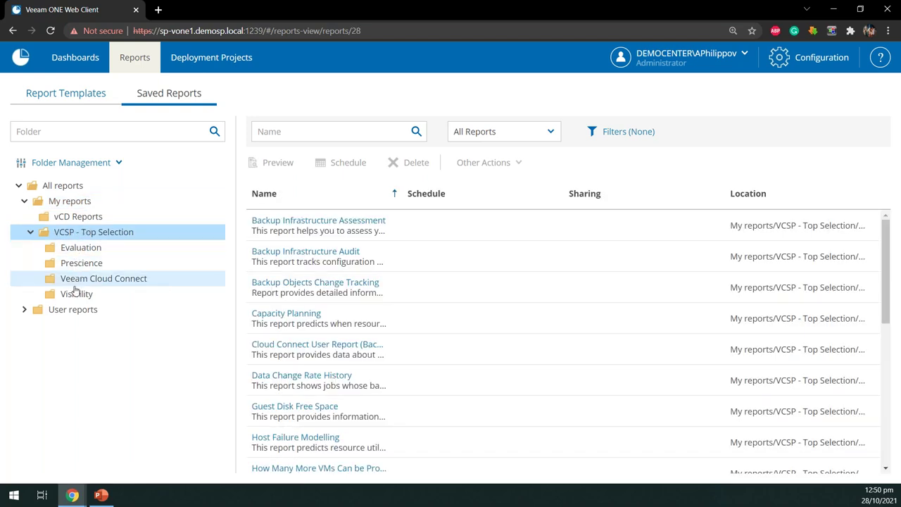
pyautogui.click(84, 251)
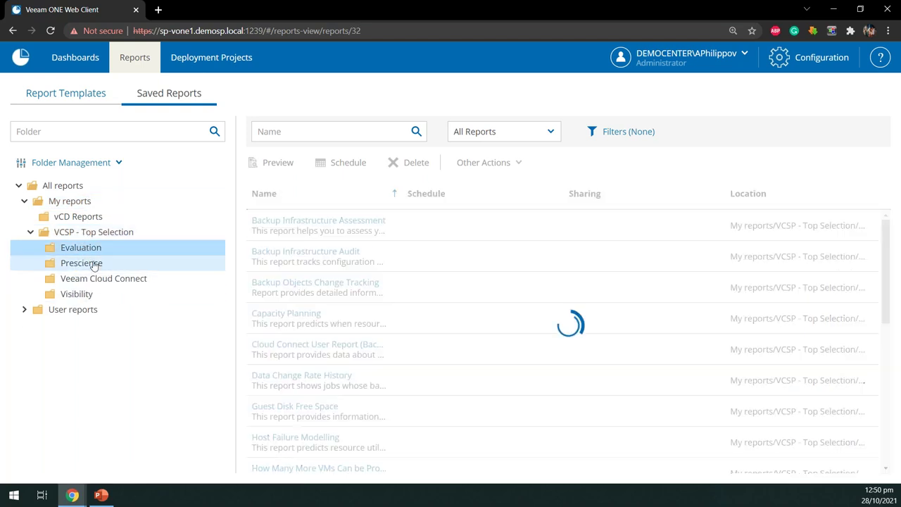
pyautogui.click(90, 263)
pyautogui.click(100, 278)
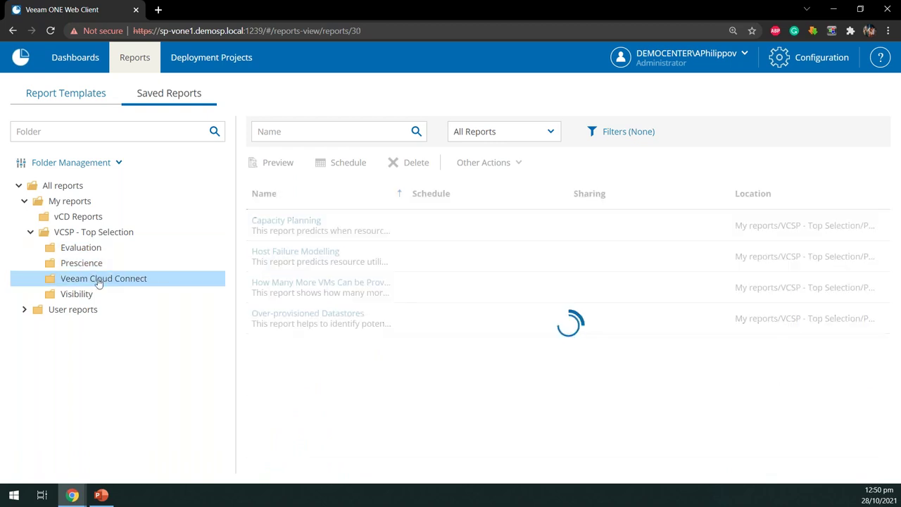
pyautogui.click(85, 294)
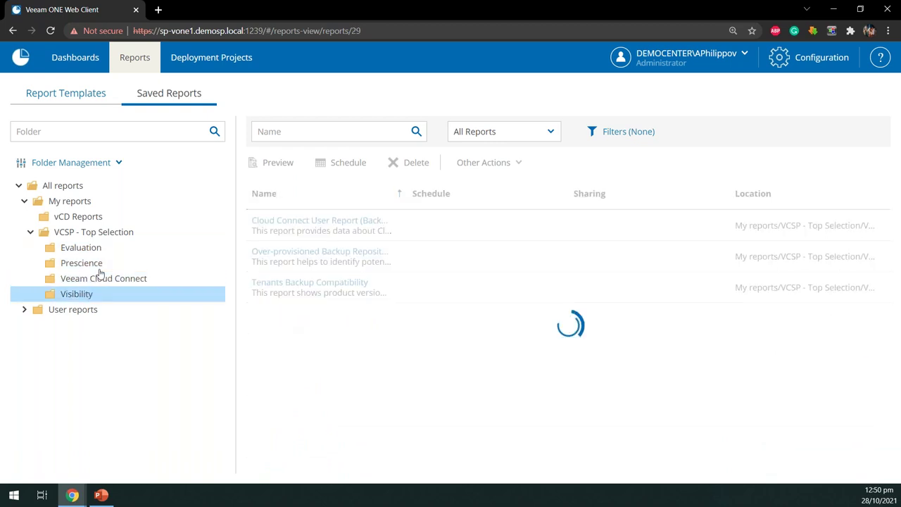
# - Check the folder actions for VCSP - Top Selection and review the reports in its Evaluation and Prescience subfolders
pyautogui.click(105, 233)
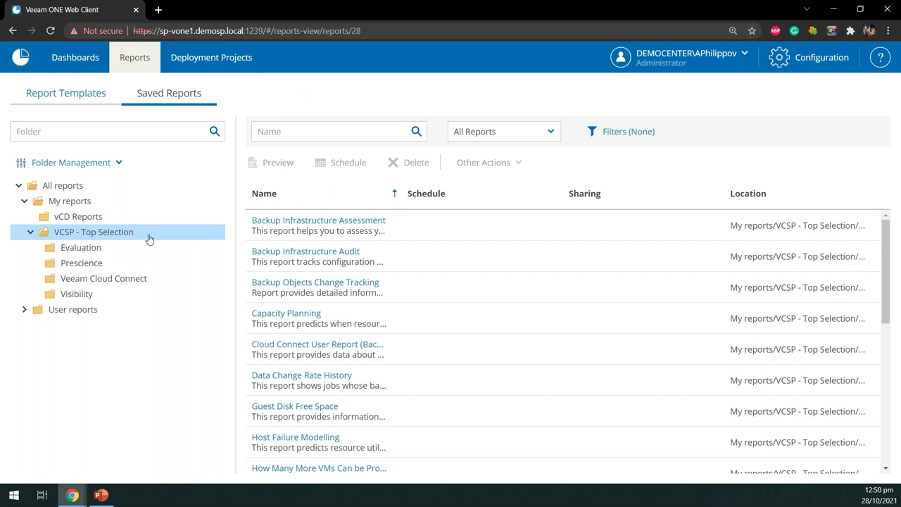
pyautogui.rightClick(103, 235)
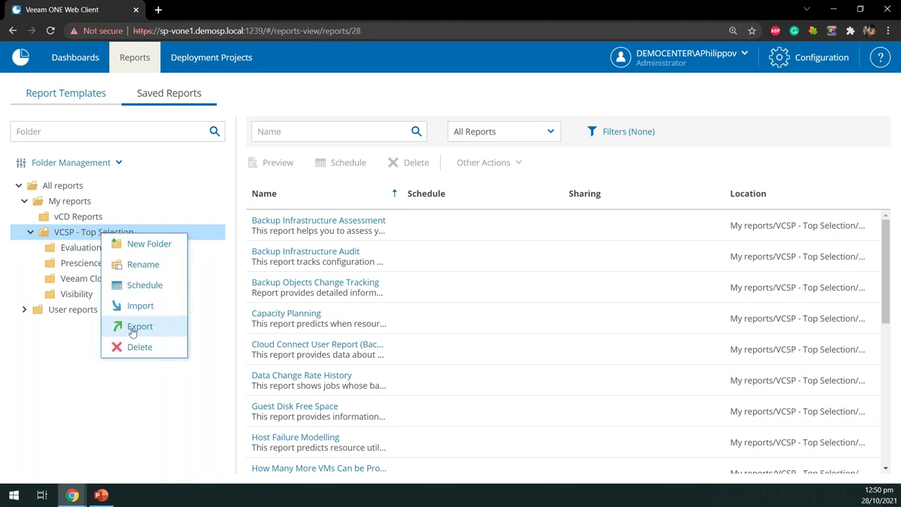
pyautogui.click(61, 407)
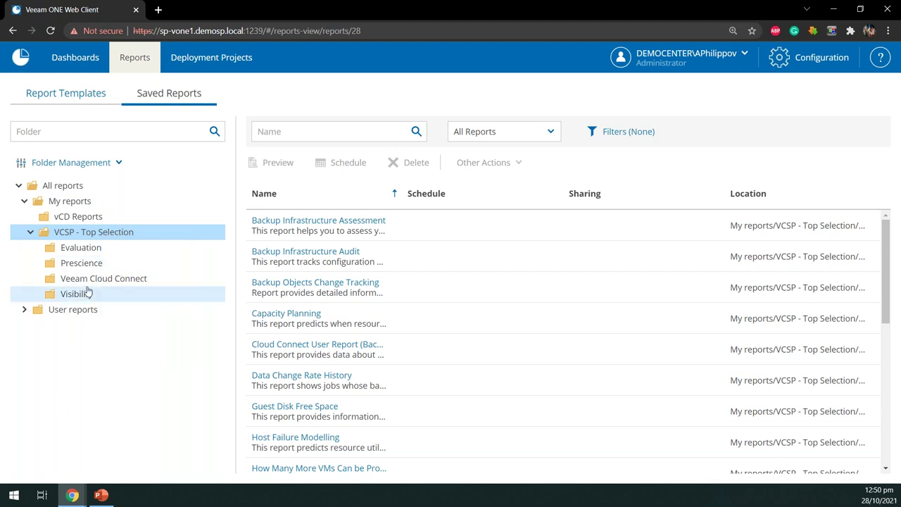
pyautogui.click(104, 255)
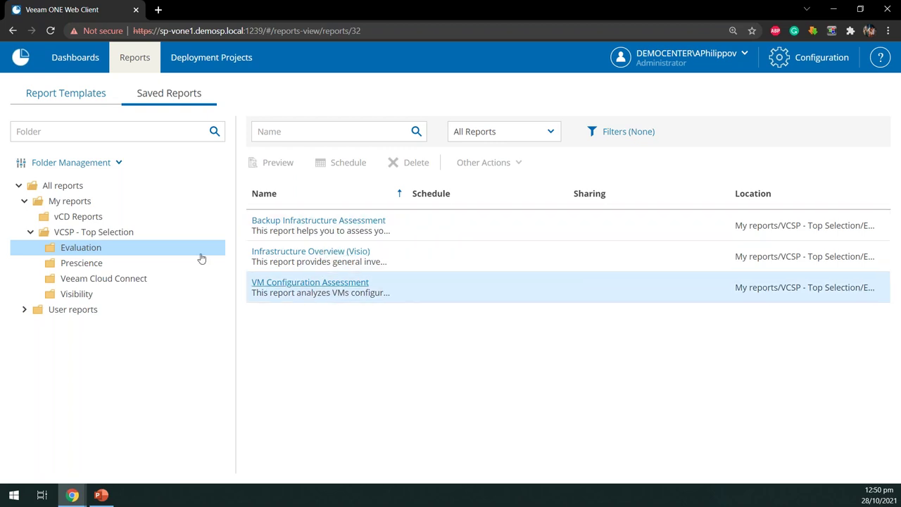
pyautogui.click(122, 263)
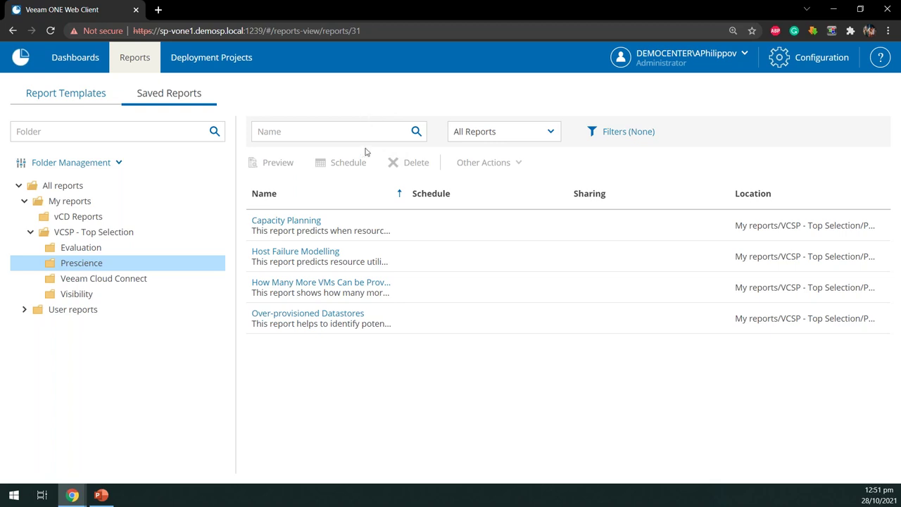
# - Switch to the incognito browser window, log in with the prefilled insidesales tenant account and open its report templates
pyautogui.moveTo(74, 496)
pyautogui.click(162, 429)
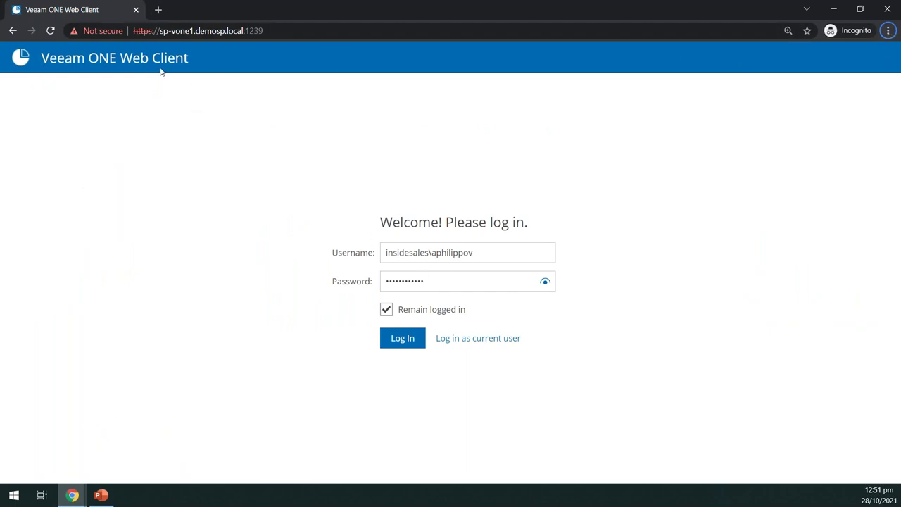
pyautogui.moveTo(475, 252); pyautogui.dragTo(385, 252)
pyautogui.click(433, 253)
pyautogui.moveTo(473, 252); pyautogui.dragTo(380, 258)
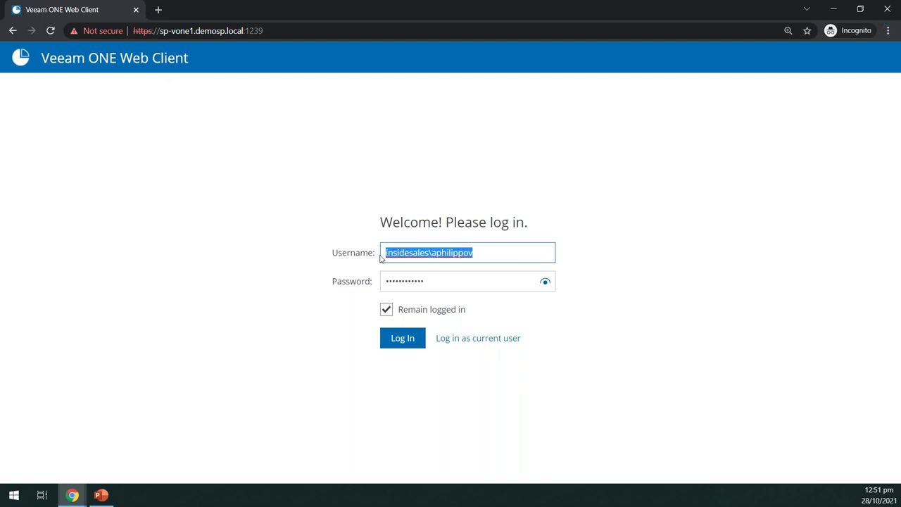
pyautogui.click(482, 250)
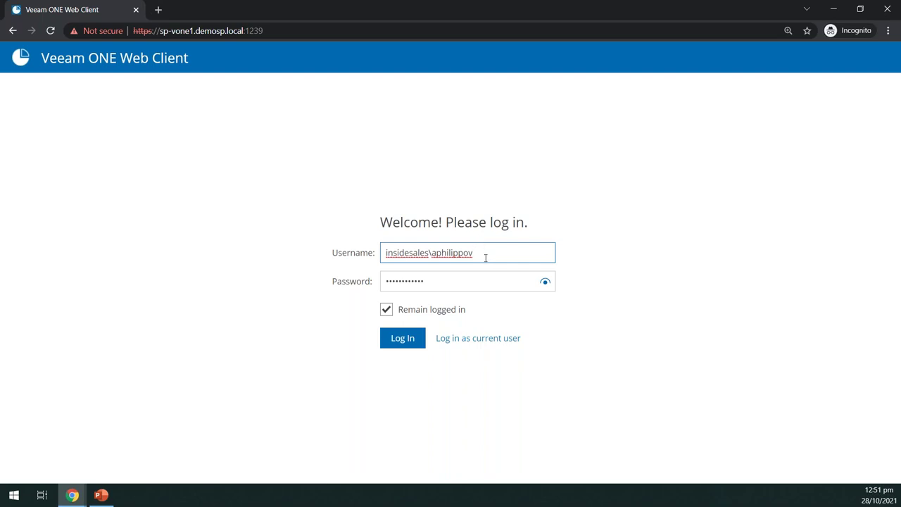
pyautogui.click(401, 338)
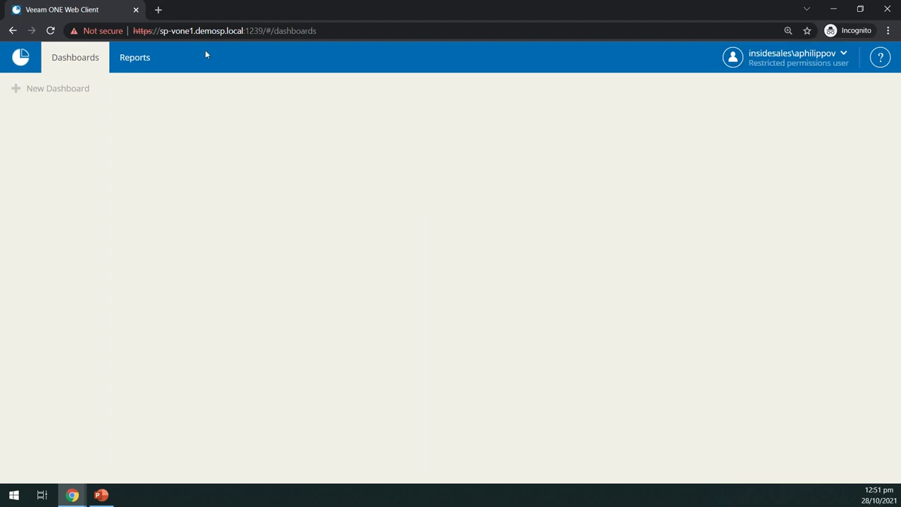
pyautogui.click(134, 60)
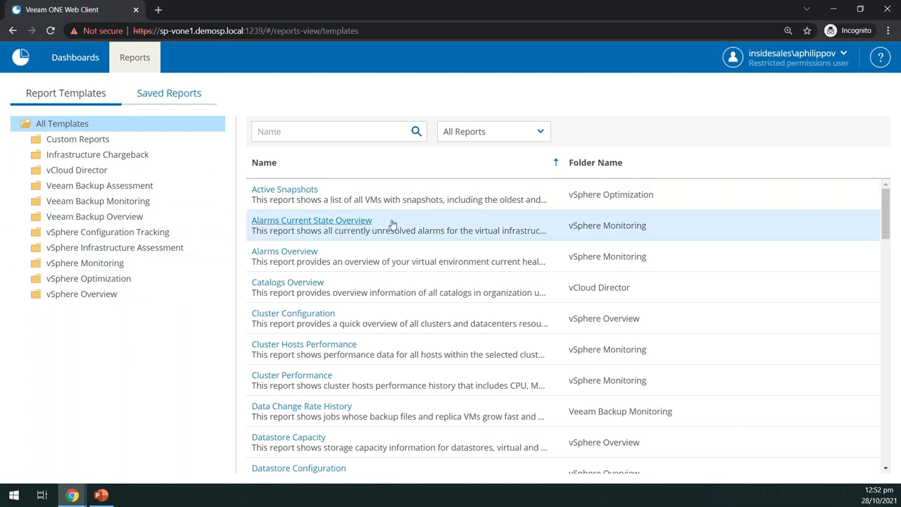
# - Look through the report templates available to the restricted user and check the saved reports before returning to the templates
pyautogui.scroll(-8, 373, 227)
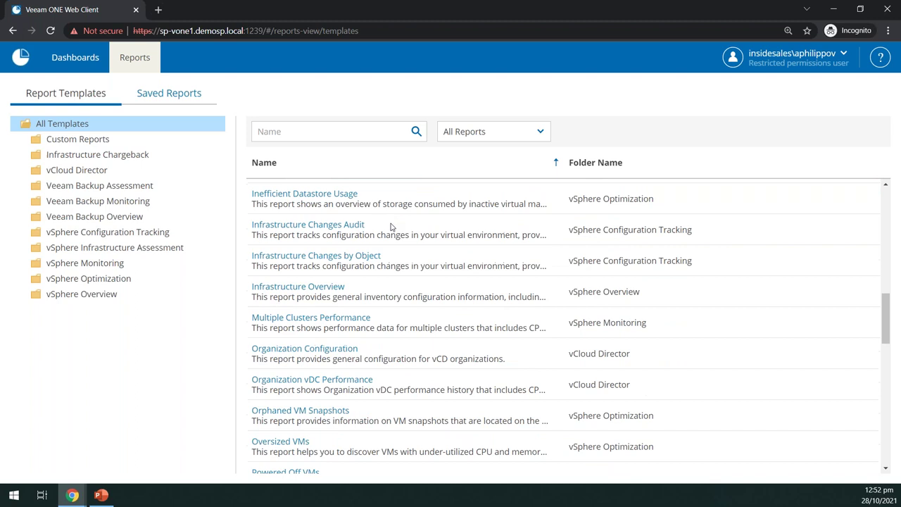
pyautogui.scroll(-10, 392, 227)
pyautogui.scroll(5, 392, 234)
pyautogui.scroll(10, 392, 234)
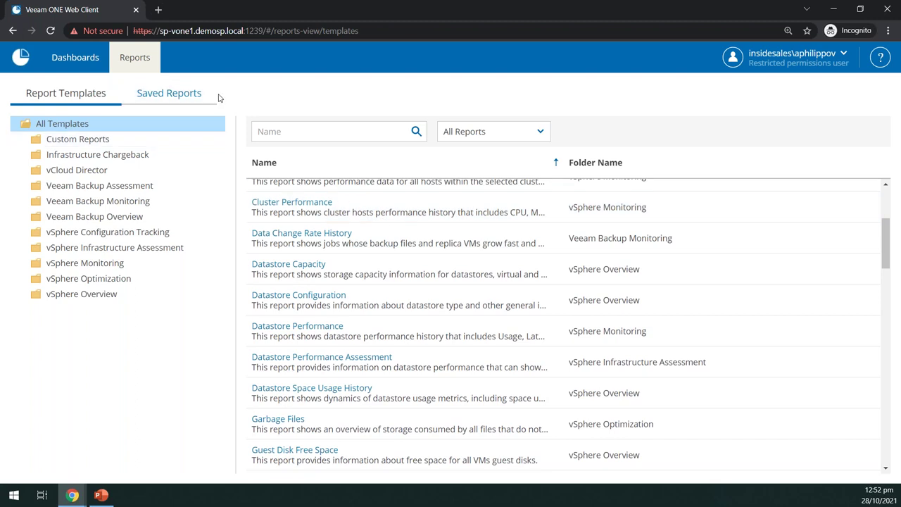
pyautogui.click(173, 102)
pyautogui.click(66, 95)
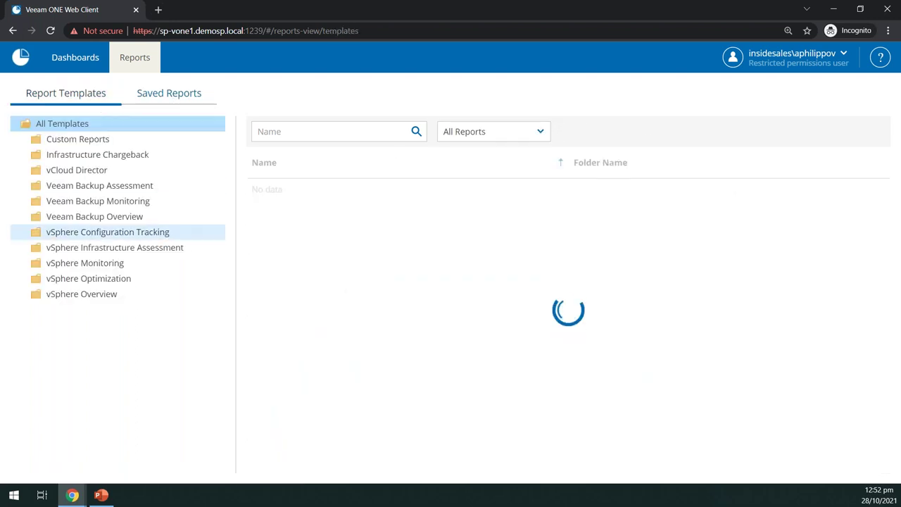
# - Switch to the administrator's browser window and open the sharing settings of the Active Snapshots report in the vCD Reports folder
pyautogui.moveTo(72, 495)
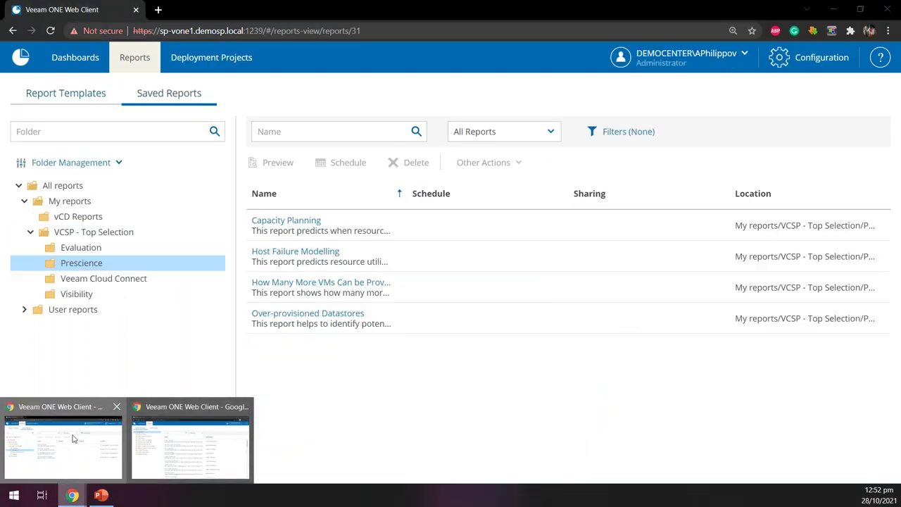
pyautogui.click(73, 438)
pyautogui.click(70, 217)
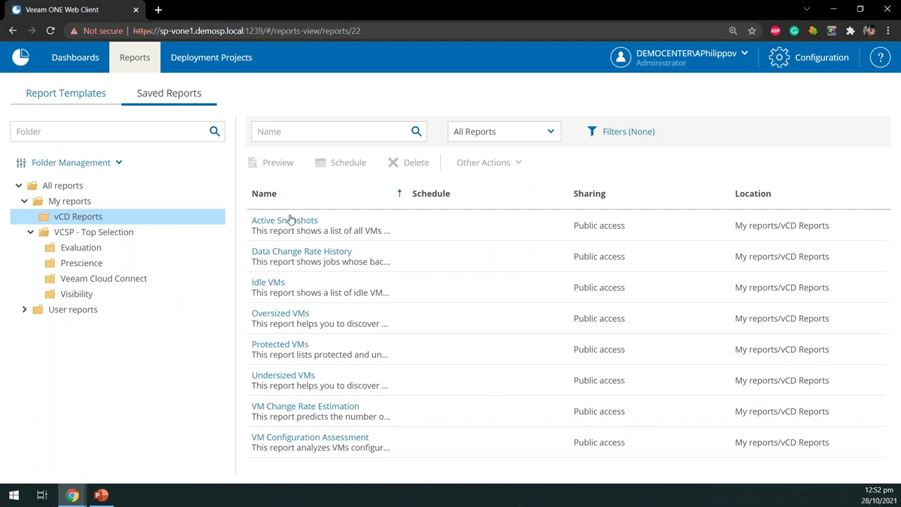
pyautogui.click(351, 222)
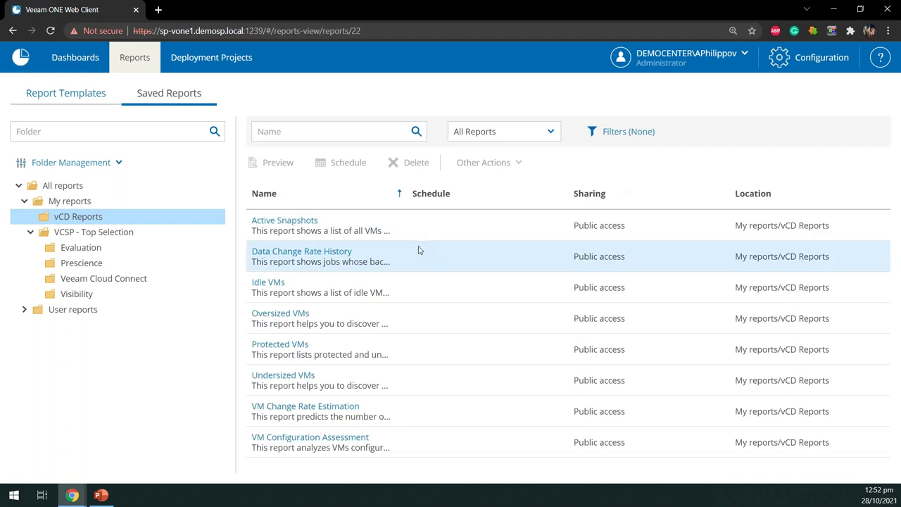
pyautogui.rightClick(396, 227)
pyautogui.click(454, 338)
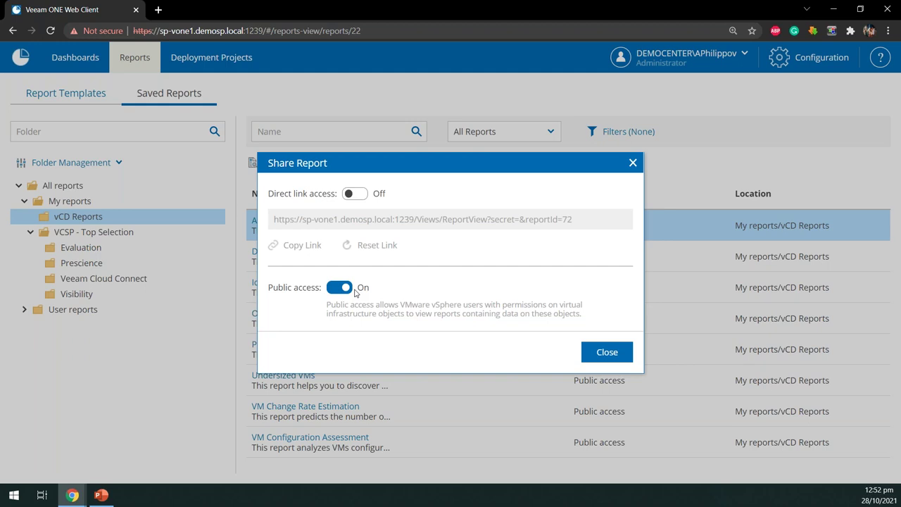
# - Switch to the incognito window, open the restricted user's saved Active Snapshots report and check its additional actions
pyautogui.click(67, 497)
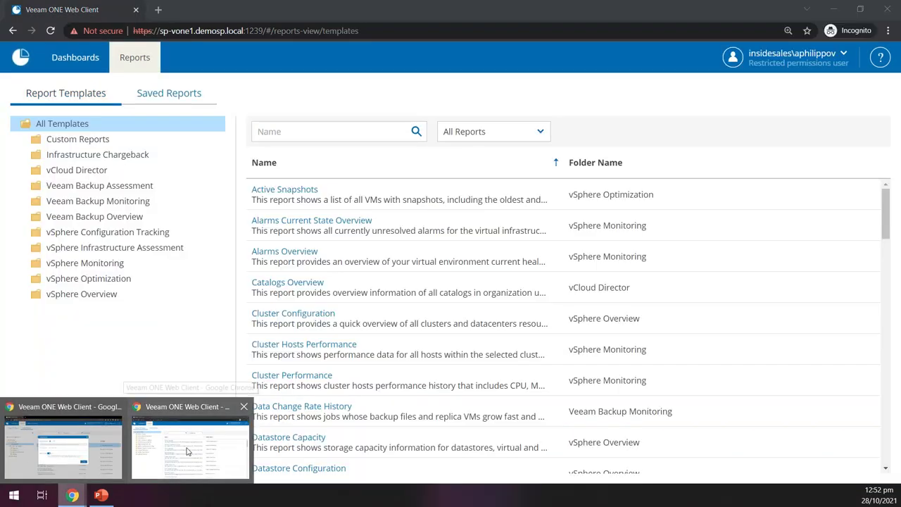
pyautogui.click(187, 450)
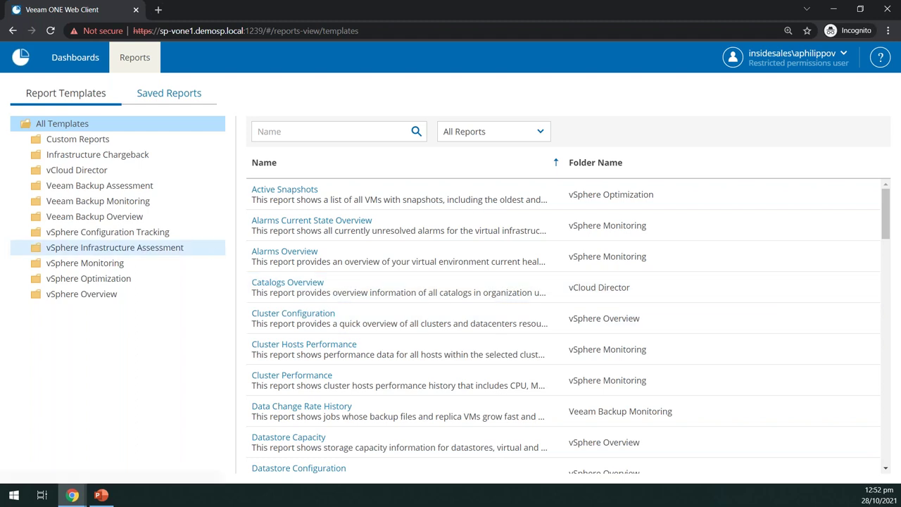
pyautogui.click(140, 103)
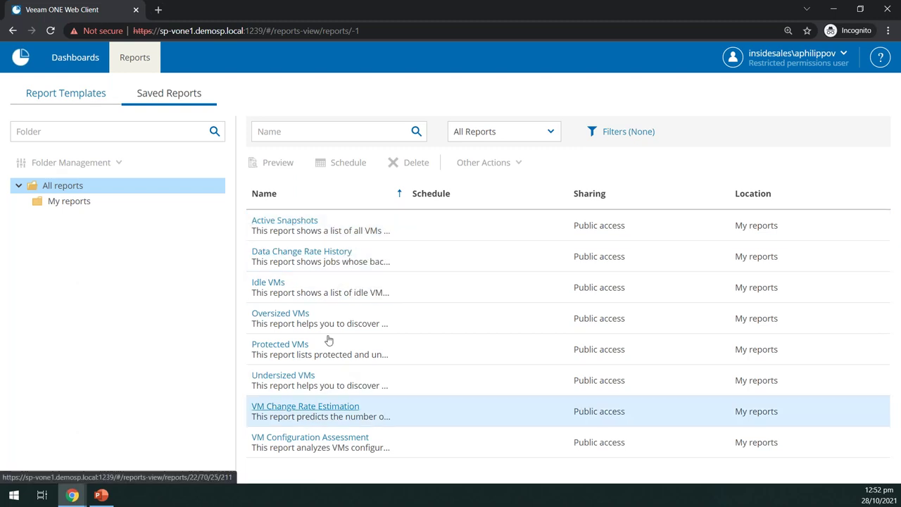
pyautogui.click(285, 221)
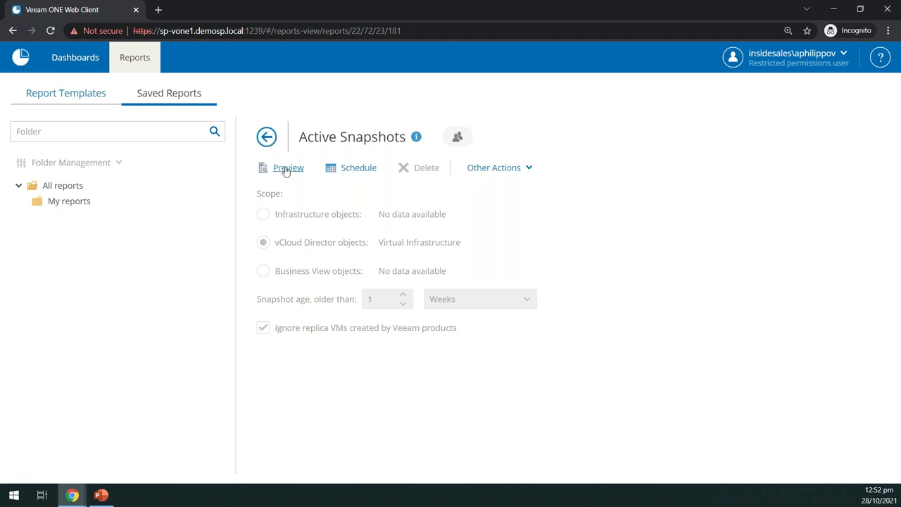
pyautogui.click(501, 169)
pyautogui.click(646, 214)
# - Return to the administrator's browser window and close the sharing settings of the Active Snapshots report
pyautogui.moveTo(77, 494)
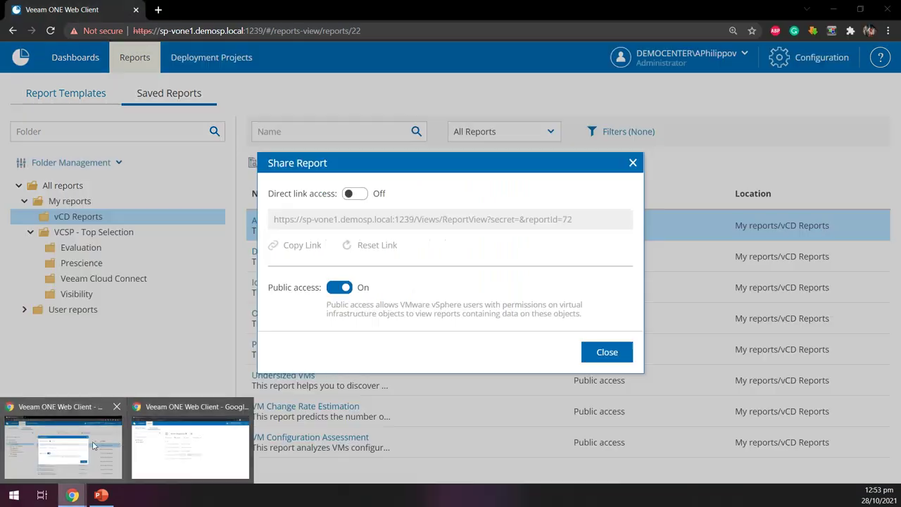
pyautogui.click(97, 444)
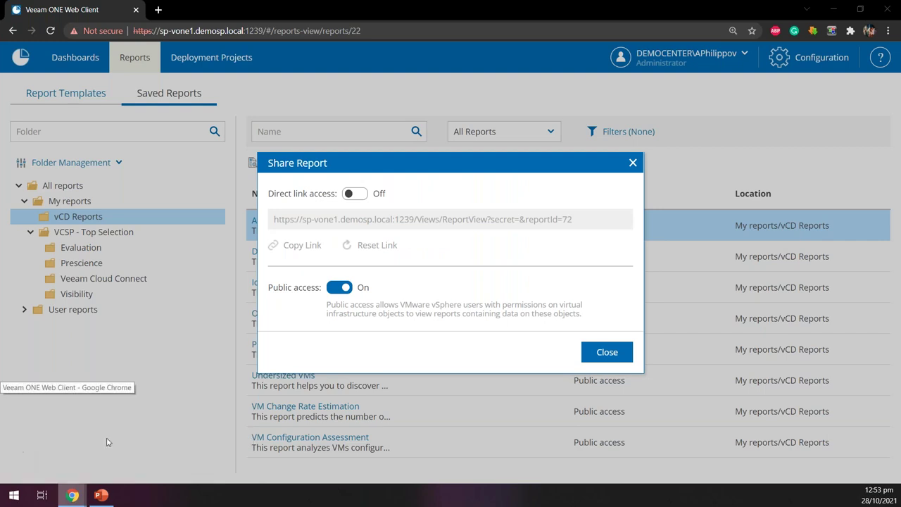
pyautogui.click(632, 162)
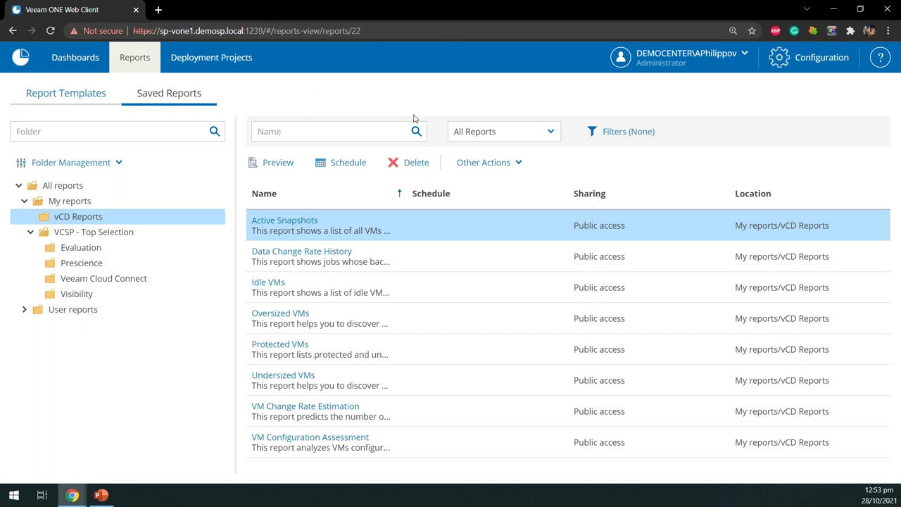
# - Browse the administrator's dashboards and turn on public access for the vSphere Trends dashboard
pyautogui.click(74, 62)
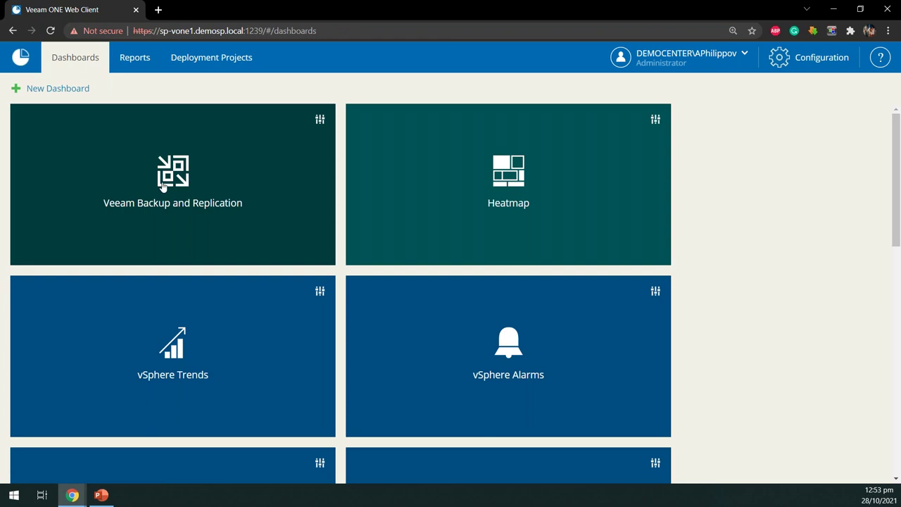
pyautogui.scroll(-1, 197, 288)
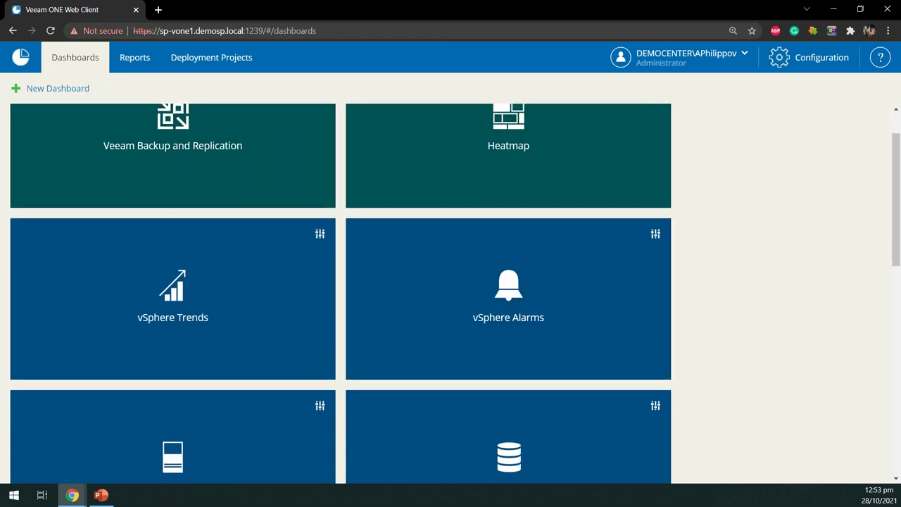
pyautogui.scroll(-8, 589, 308)
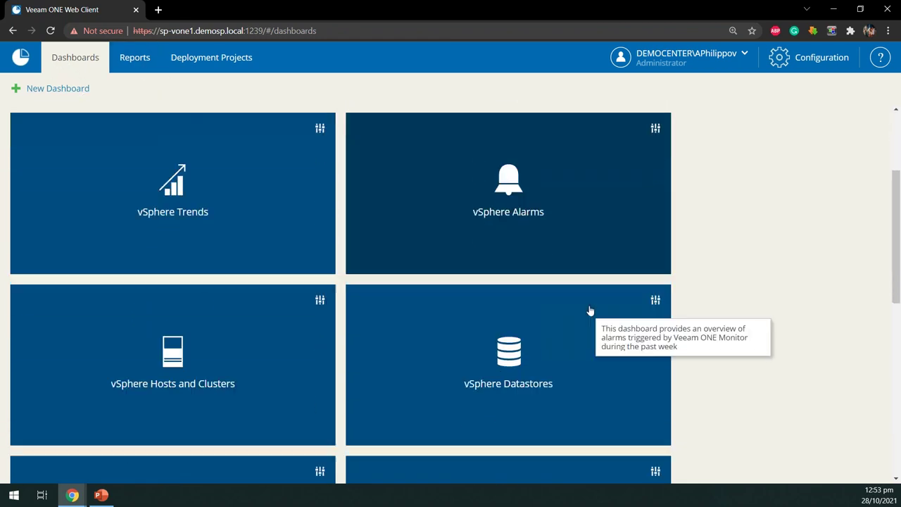
pyautogui.scroll(9, 737, 302)
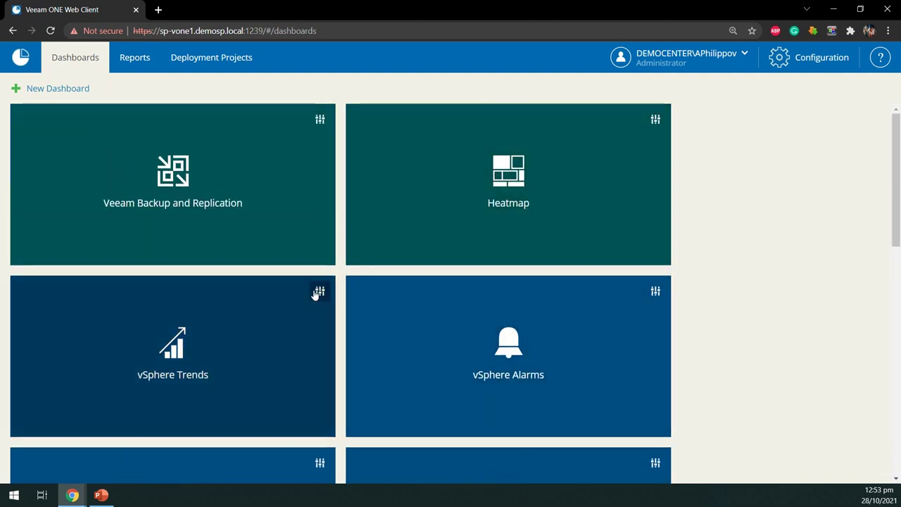
pyautogui.click(321, 291)
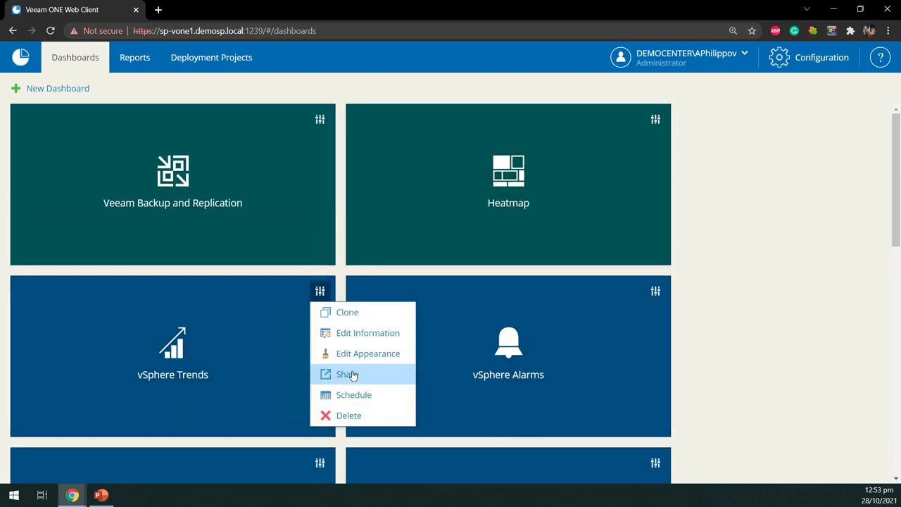
pyautogui.click(348, 373)
pyautogui.click(352, 289)
pyautogui.click(605, 351)
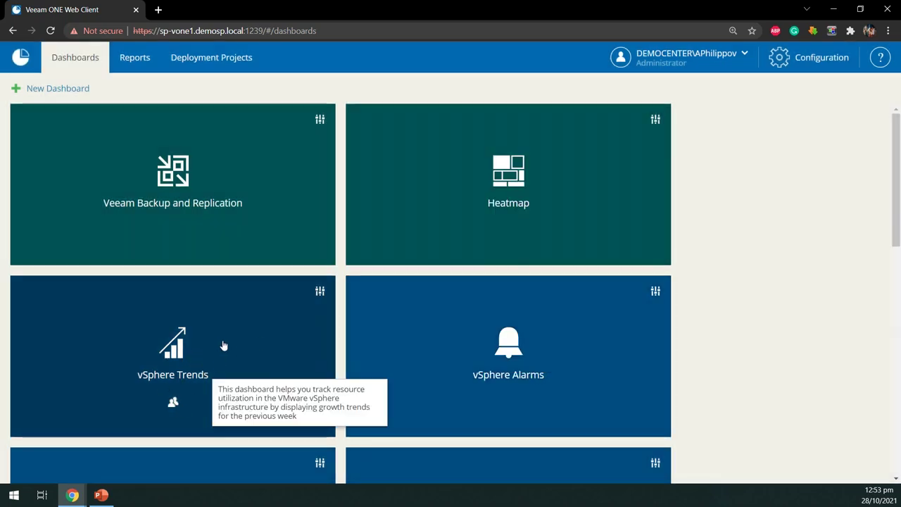
pyautogui.click(655, 291)
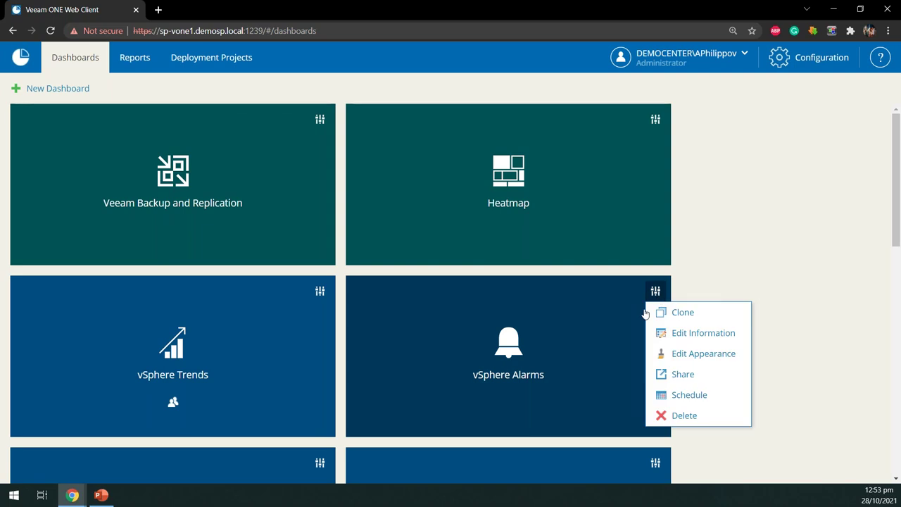
pyautogui.click(686, 333)
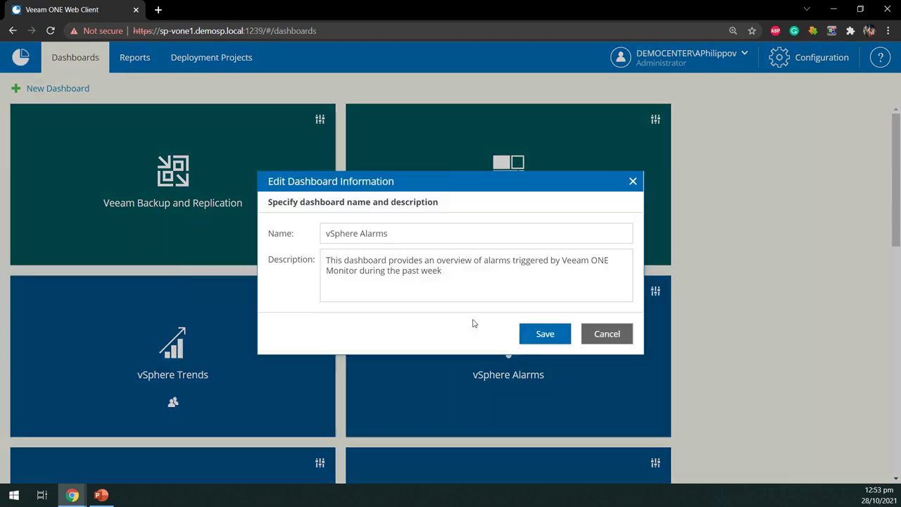
pyautogui.click(607, 334)
# - Turn on public access for the vSphere Alarms dashboard
pyautogui.click(655, 291)
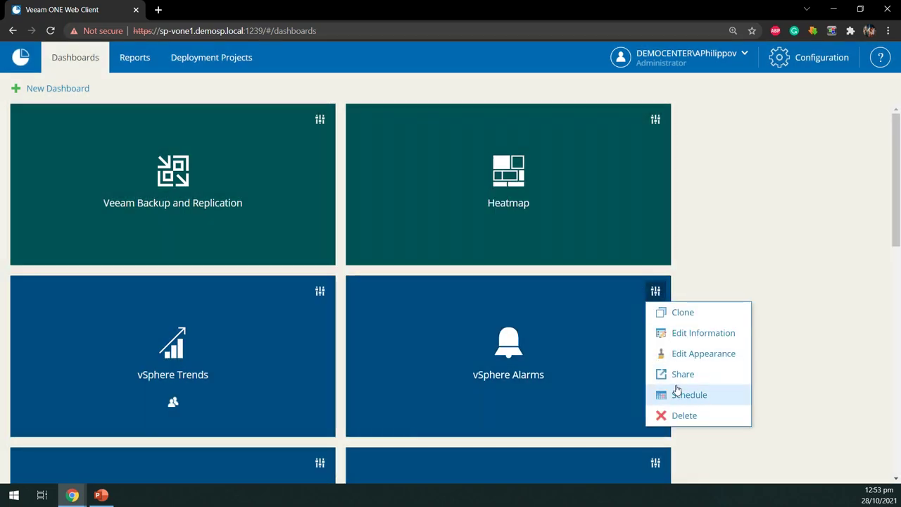
pyautogui.click(682, 376)
pyautogui.click(338, 288)
pyautogui.click(607, 352)
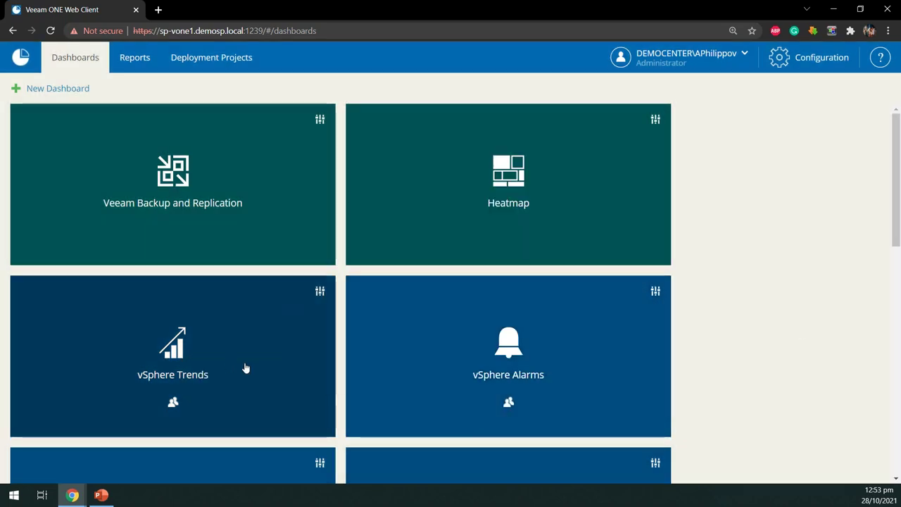
# - Open the vSphere Trends dashboard as administrator and examine its CPU, memory, VM growth, storage and uptime widgets
pyautogui.click(190, 350)
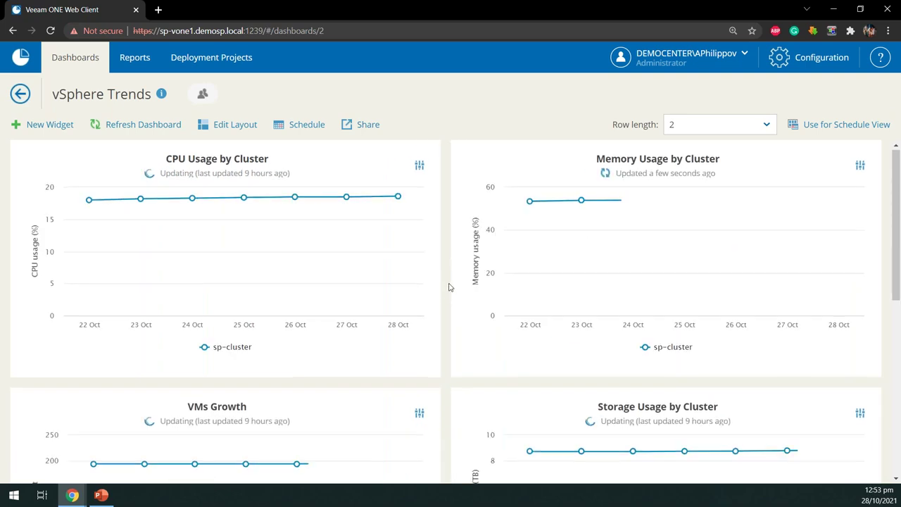
pyautogui.scroll(-2, 291, 290)
pyautogui.scroll(-4, 355, 297)
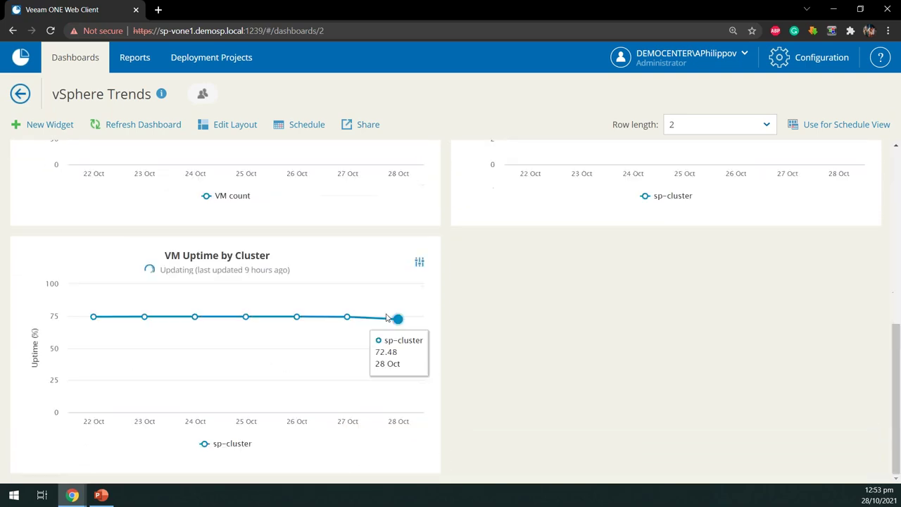
pyautogui.scroll(4, 185, 338)
pyautogui.scroll(3, 577, 314)
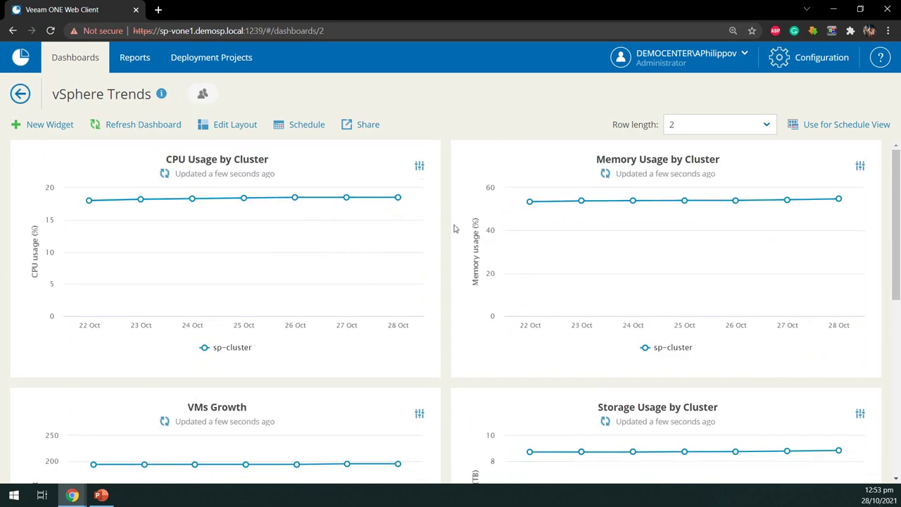
pyautogui.scroll(-2, 496, 284)
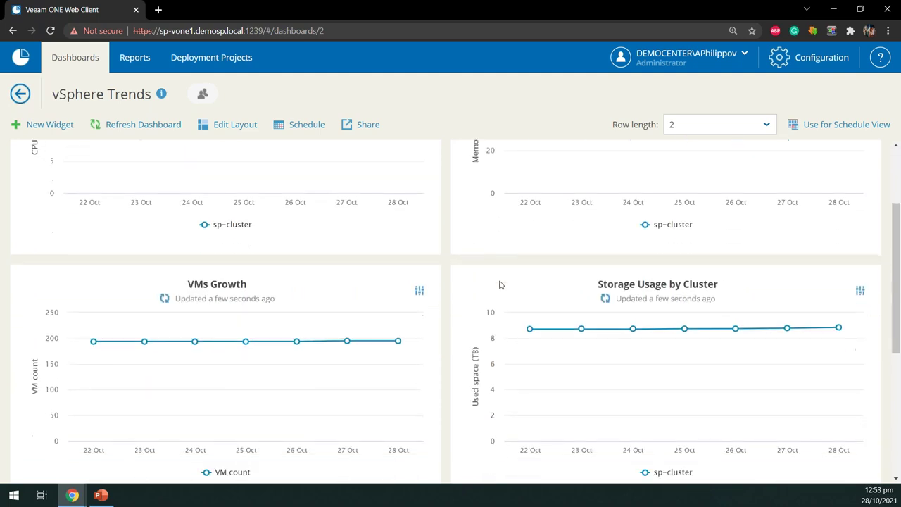
pyautogui.scroll(-3, 498, 283)
pyautogui.scroll(2, 491, 284)
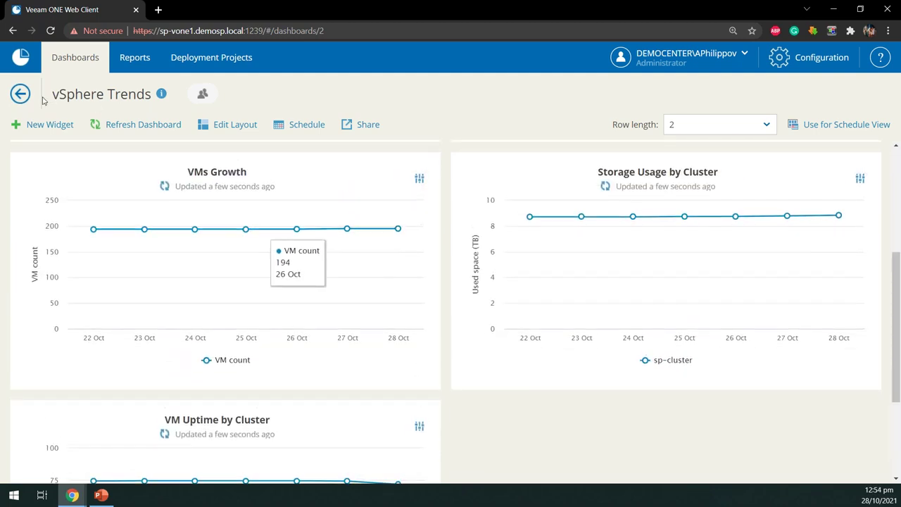
# - Switch to the incognito window and open the shared vSphere Trends dashboard as the restricted user
pyautogui.moveTo(72, 495)
pyautogui.click(172, 458)
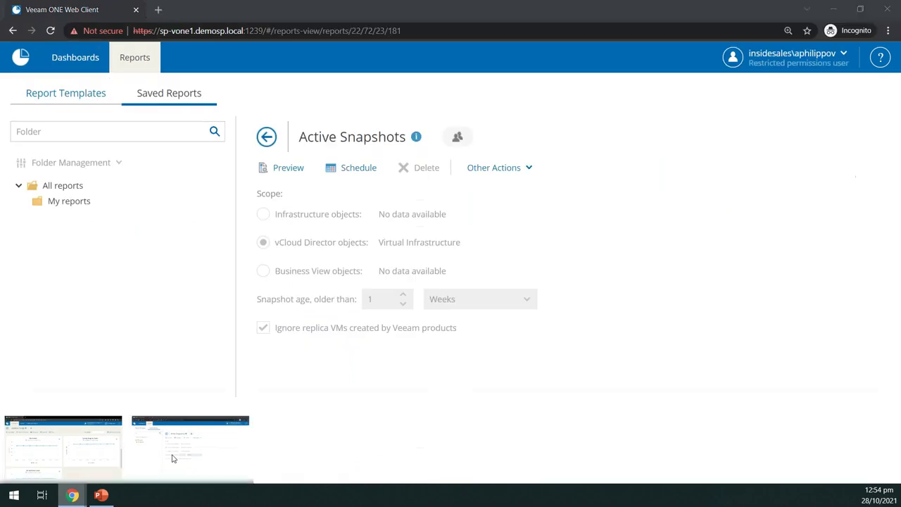
pyautogui.click(83, 64)
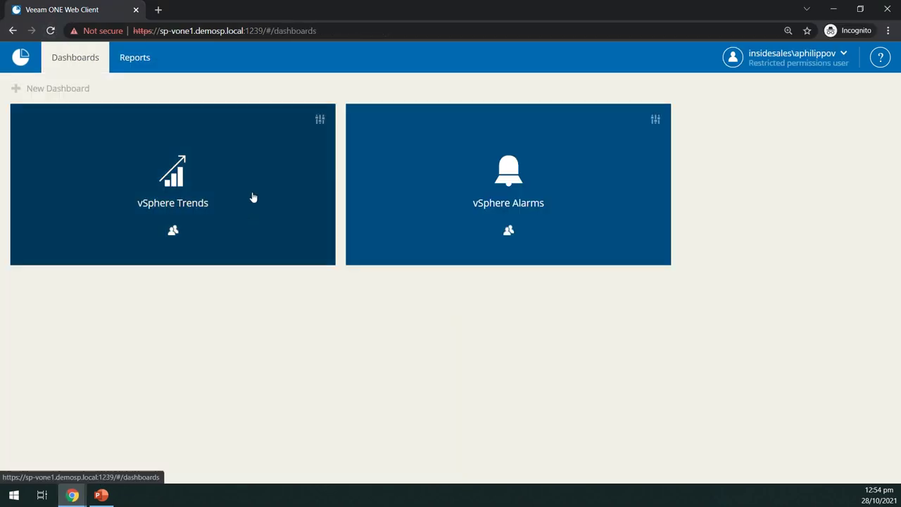
pyautogui.moveTo(311, 224)
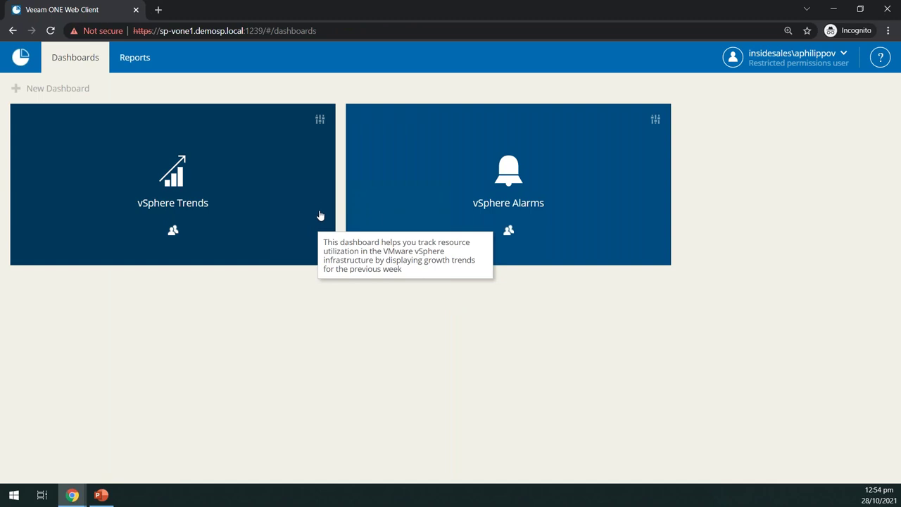
pyautogui.click(252, 195)
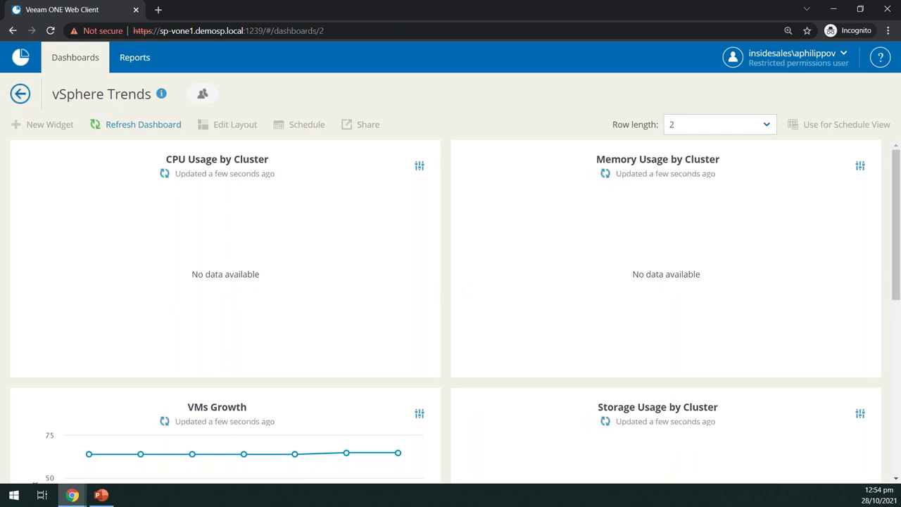
# - Set the restricted user's vSphere Trends dashboard row length to 3 and look over its widgets
pyautogui.click(738, 125)
pyautogui.click(728, 187)
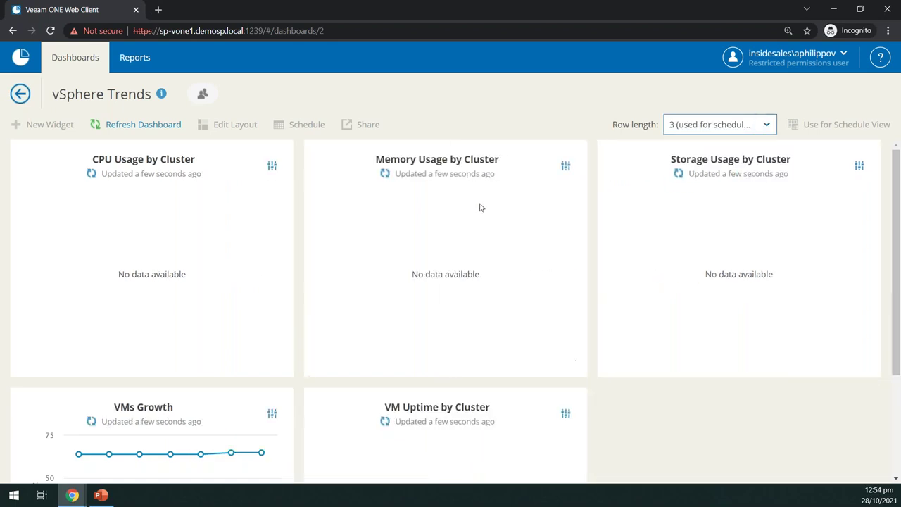
pyautogui.scroll(-3, 650, 432)
pyautogui.scroll(3, 551, 336)
# - Switch to the administrator's browser window and turn off public access for the vSphere Trends dashboard
pyautogui.moveTo(72, 495)
pyautogui.click(91, 451)
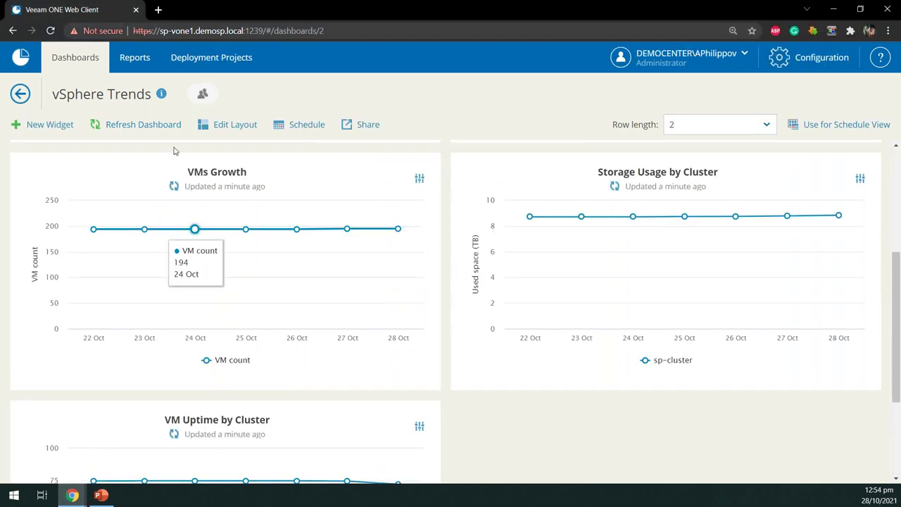
pyautogui.click(19, 95)
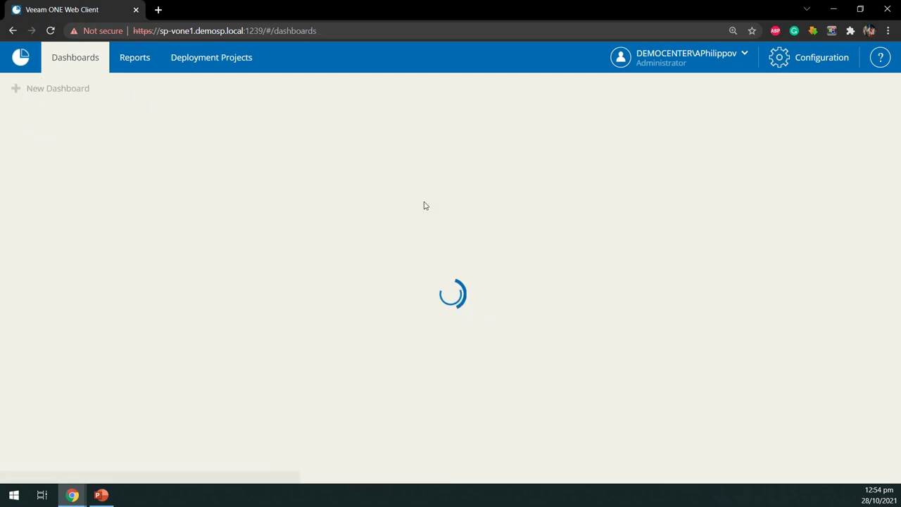
pyautogui.click(319, 291)
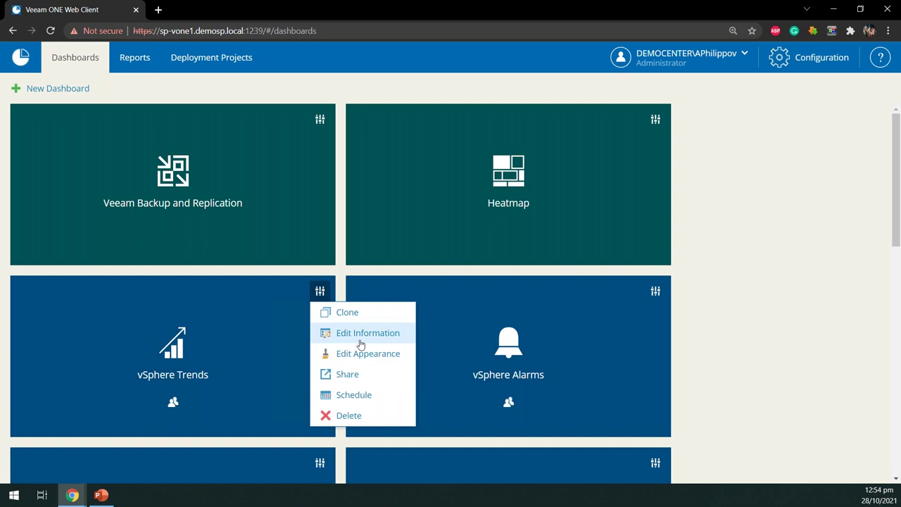
pyautogui.click(354, 373)
pyautogui.click(336, 288)
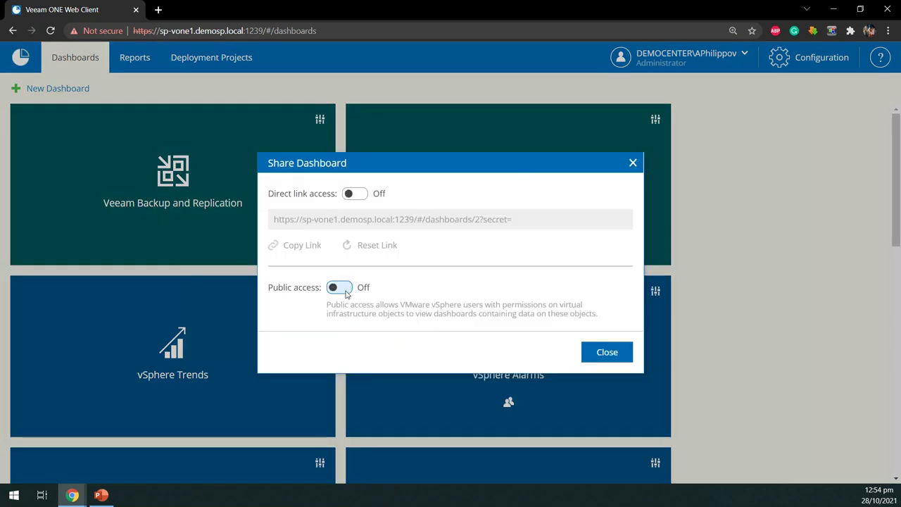
pyautogui.click(607, 351)
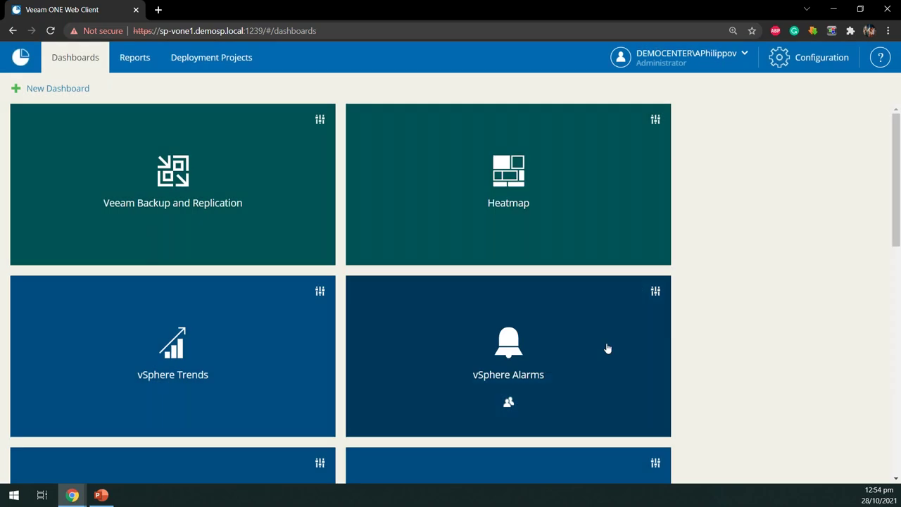
# - Turn off public access for the vSphere Alarms dashboard
pyautogui.click(655, 292)
pyautogui.click(683, 375)
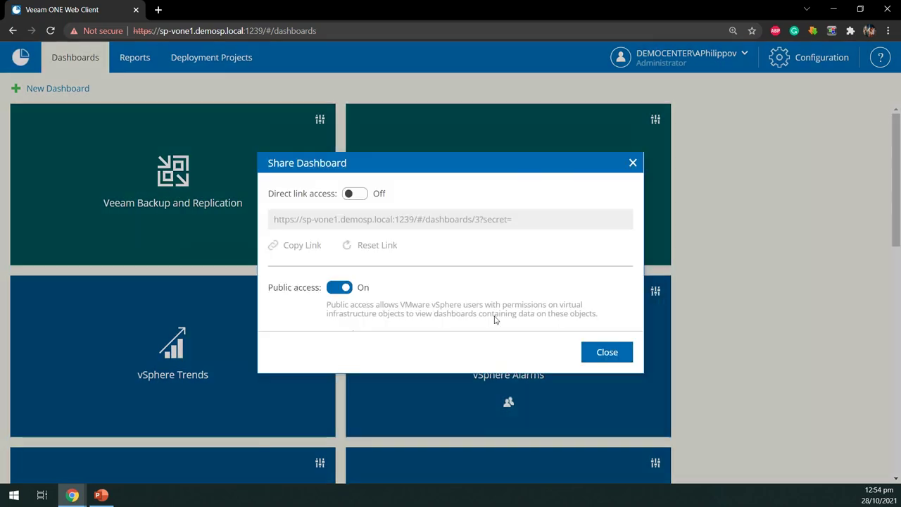
pyautogui.click(605, 352)
# - Open the Tenant Dashboard as administrator and review the widget packs offered for a new widget, including vSphere Alarms
pyautogui.scroll(-5, 591, 356)
pyautogui.scroll(-4, 712, 362)
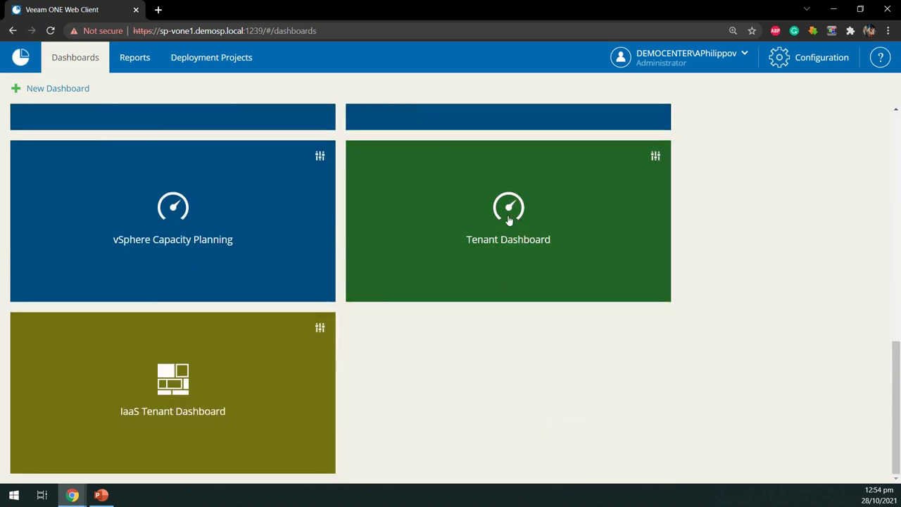
pyautogui.click(443, 268)
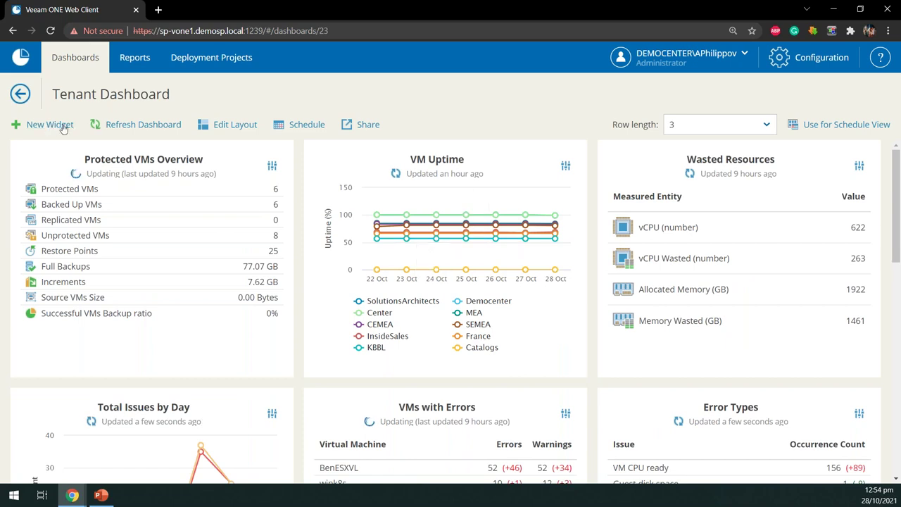
pyautogui.click(37, 131)
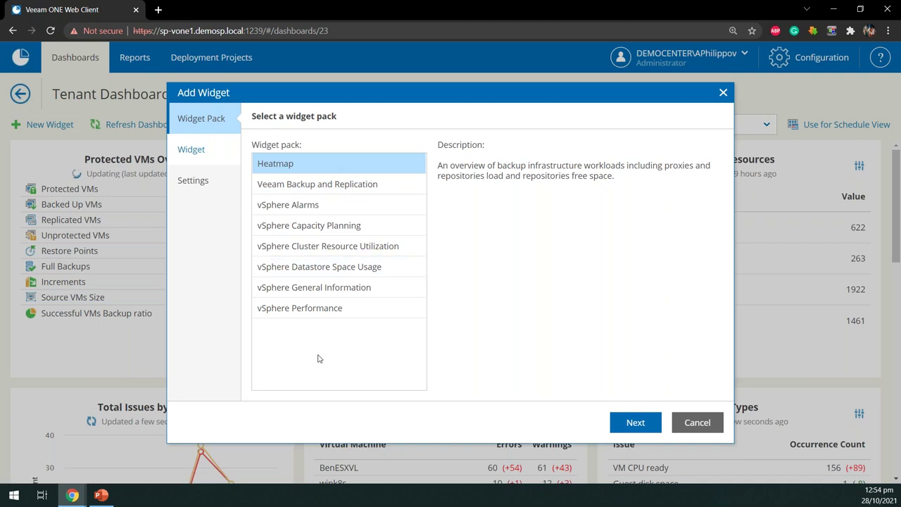
pyautogui.click(348, 210)
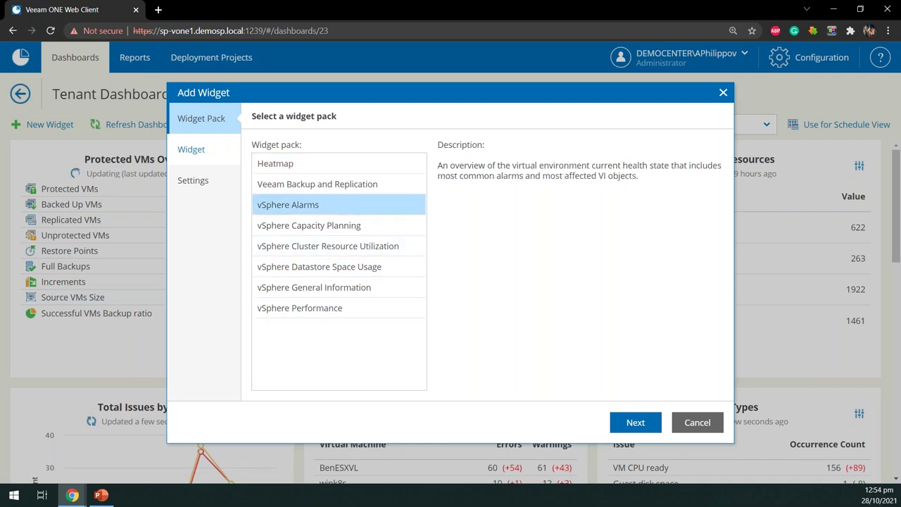
pyautogui.click(697, 423)
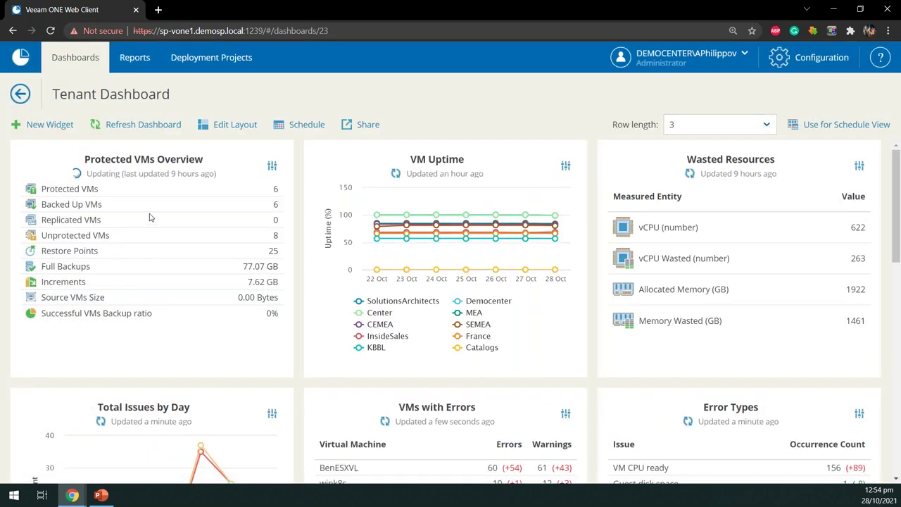
# - Examine the administrator's Tenant Dashboard widgets for protected VMs, uptime, wasted resources, issues, guest disk growth and top VMs
pyautogui.scroll(-1, 533, 272)
pyautogui.scroll(1, 422, 225)
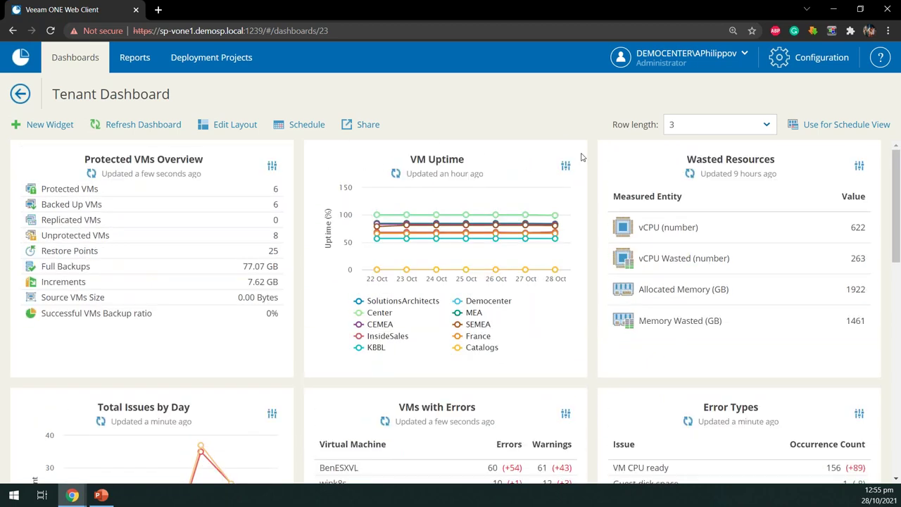
pyautogui.scroll(-3, 850, 249)
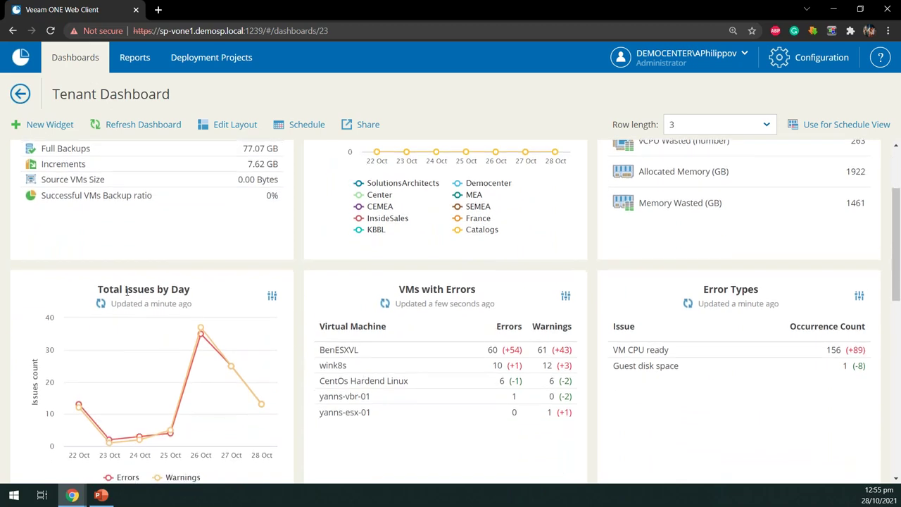
pyautogui.scroll(-5, 105, 301)
pyautogui.scroll(-3, 86, 310)
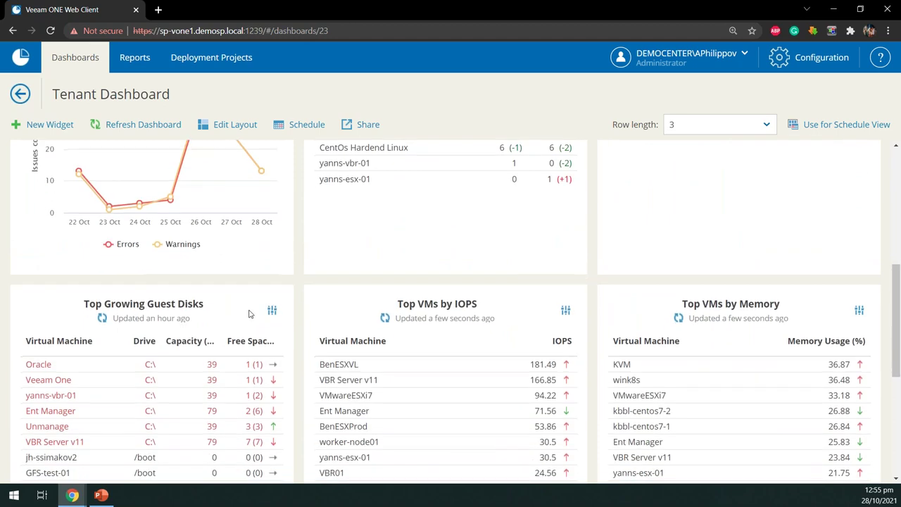
pyautogui.moveTo(121, 187); pyautogui.dragTo(202, 187)
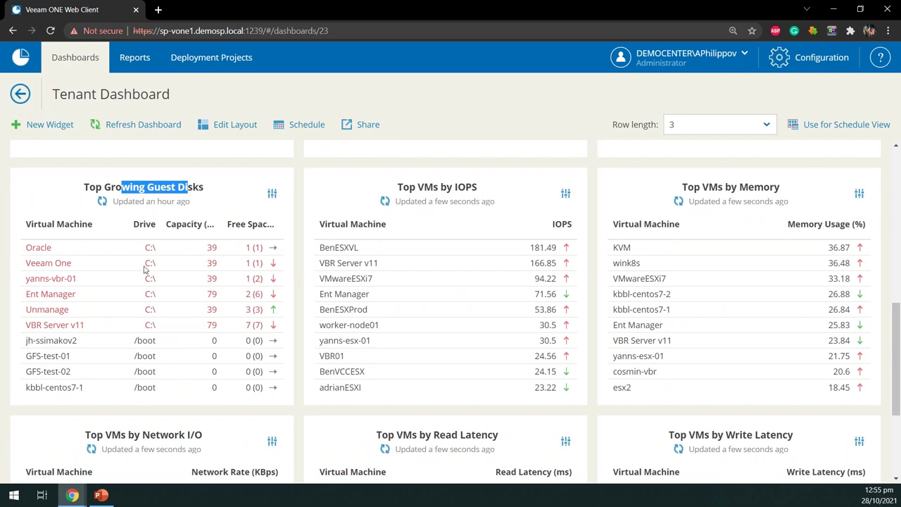
pyautogui.scroll(-4, 436, 324)
pyautogui.scroll(10, 426, 312)
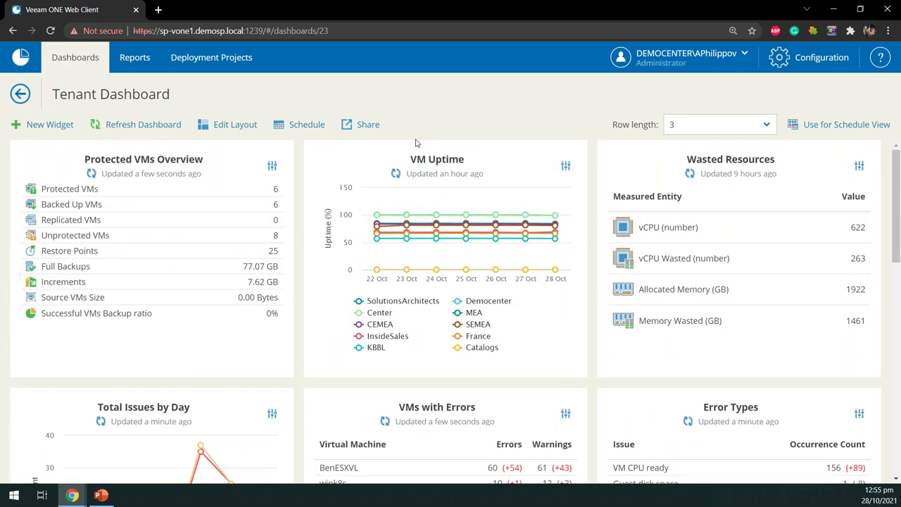
# - Return to the dashboard list and turn on public access for the Tenant Dashboard
pyautogui.click(20, 93)
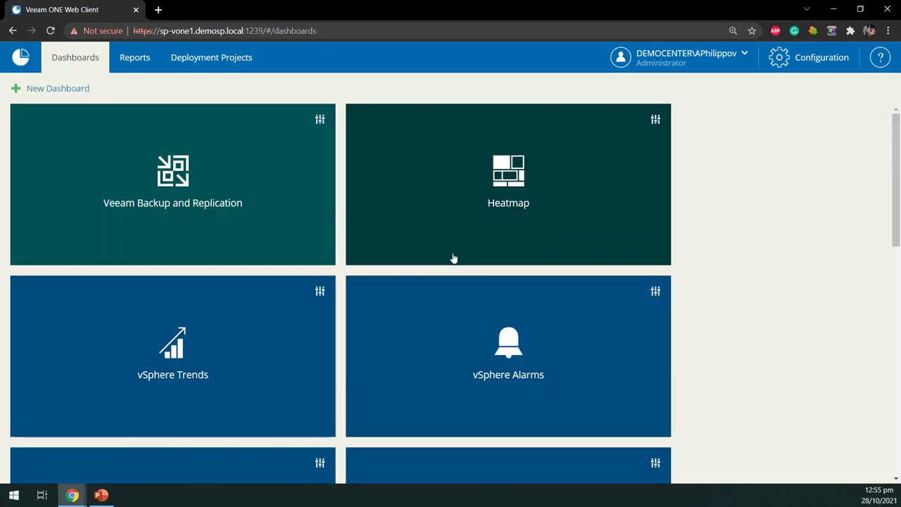
pyautogui.scroll(-10, 533, 338)
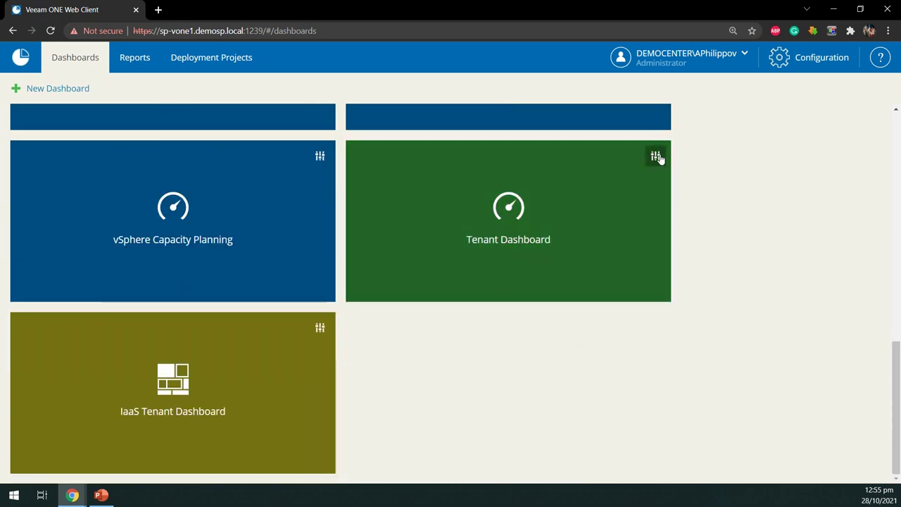
pyautogui.click(657, 156)
pyautogui.click(696, 240)
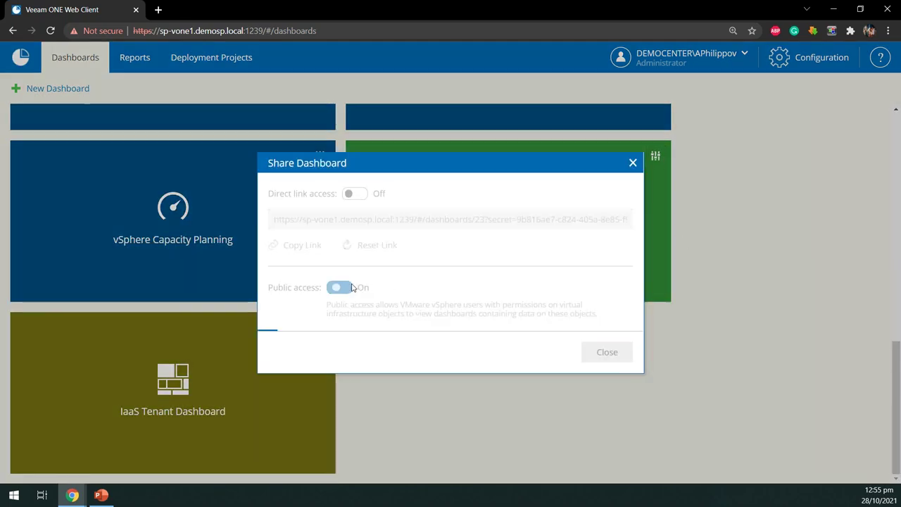
pyautogui.click(595, 358)
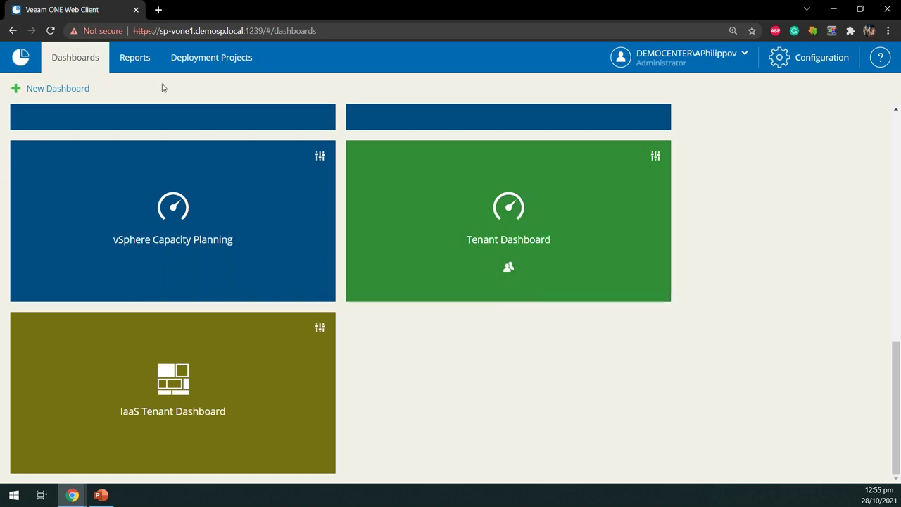
# - Switch to the incognito window, reload the dashboard list and open the shared Tenant Dashboard as the restricted user
pyautogui.moveTo(73, 495)
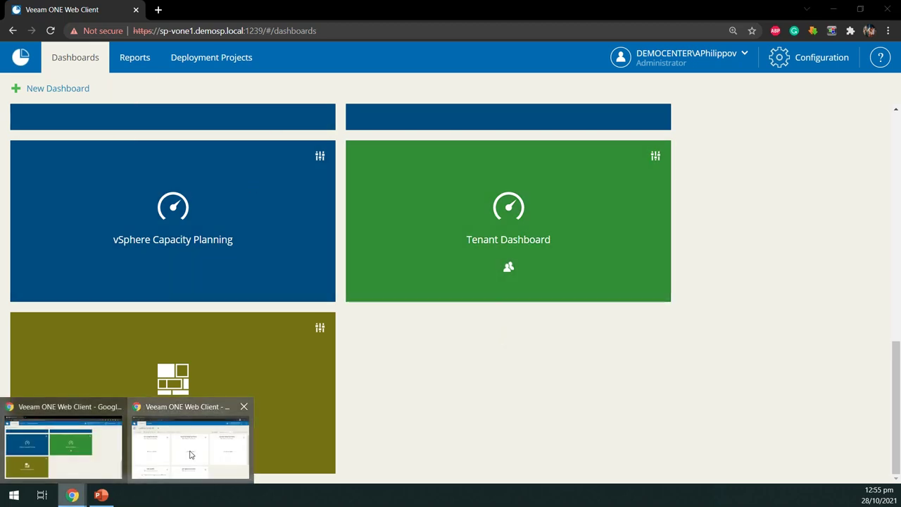
pyautogui.click(187, 455)
pyautogui.click(77, 62)
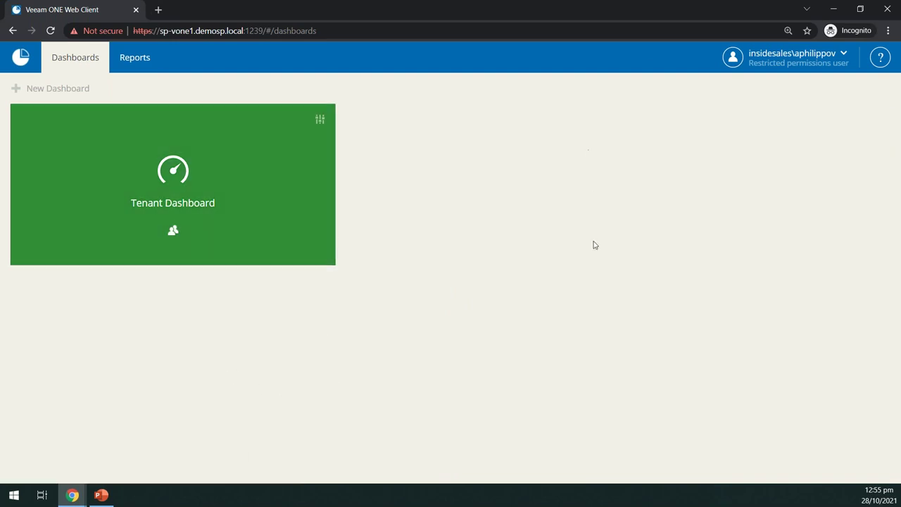
pyautogui.click(205, 177)
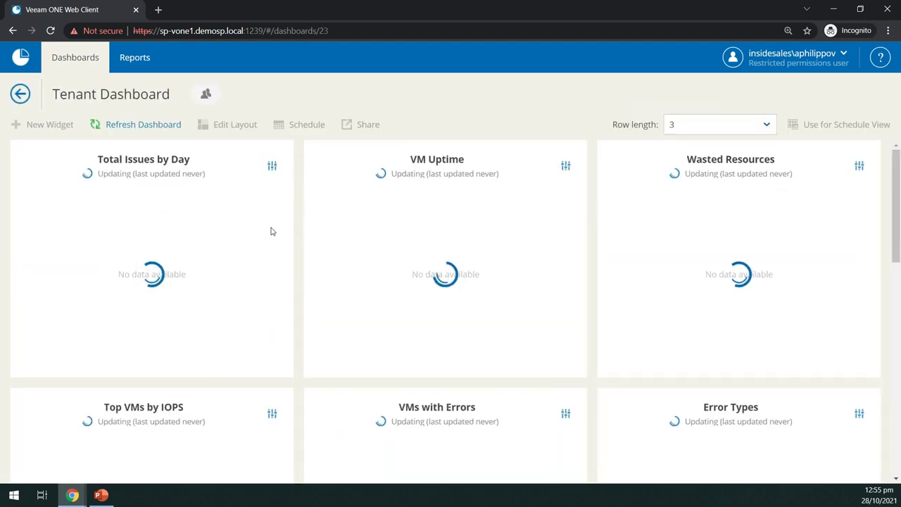
# - Examine the restricted user's Tenant Dashboard widgets for issues, VM uptime, wasted resources, IOPS, guest disks, memory, network and latency
pyautogui.scroll(-6, 569, 265)
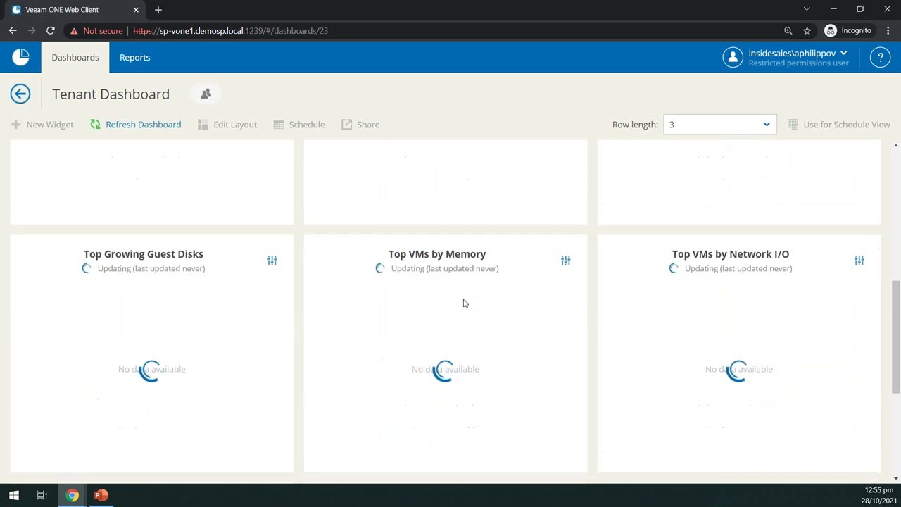
pyautogui.scroll(-3, 462, 307)
pyautogui.scroll(9, 459, 313)
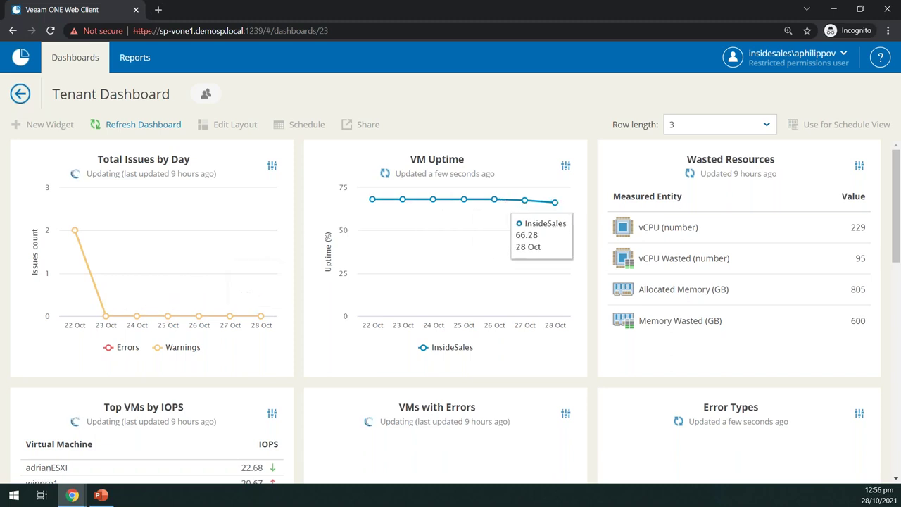
pyautogui.scroll(-2, 539, 225)
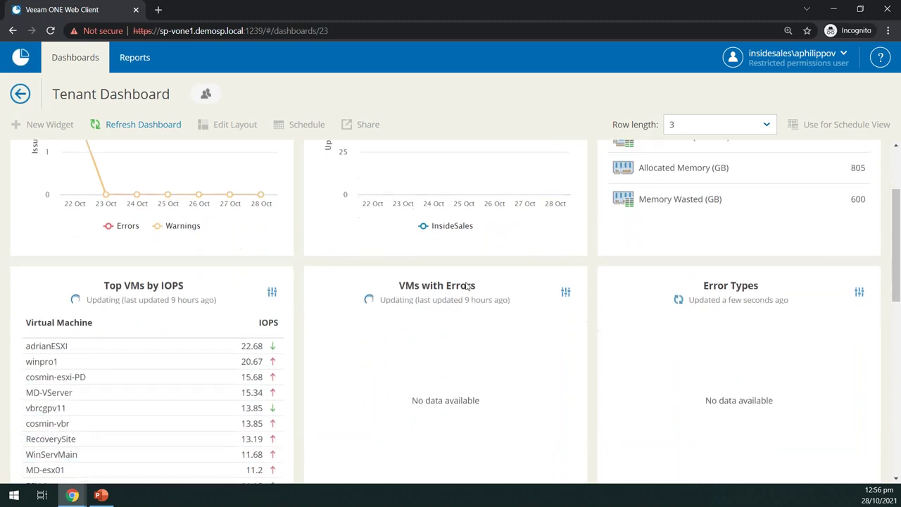
pyautogui.scroll(-1, 466, 285)
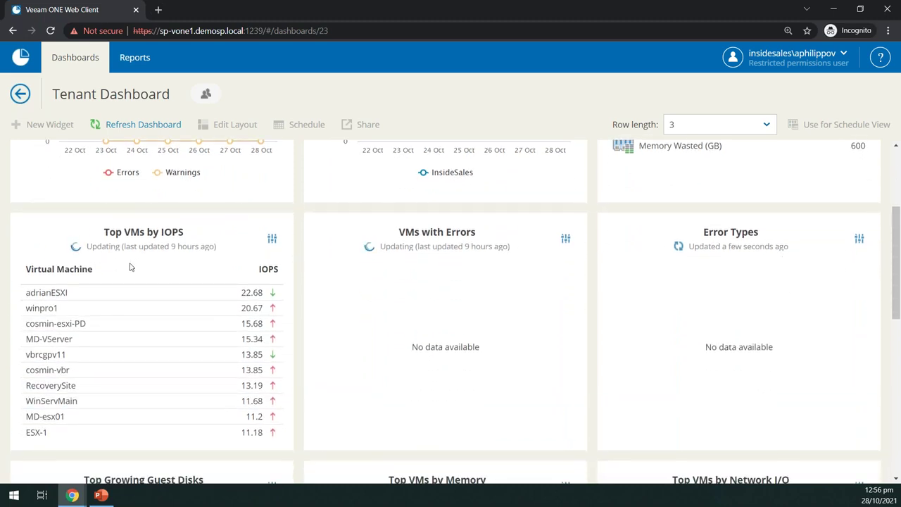
pyautogui.scroll(-2, 171, 285)
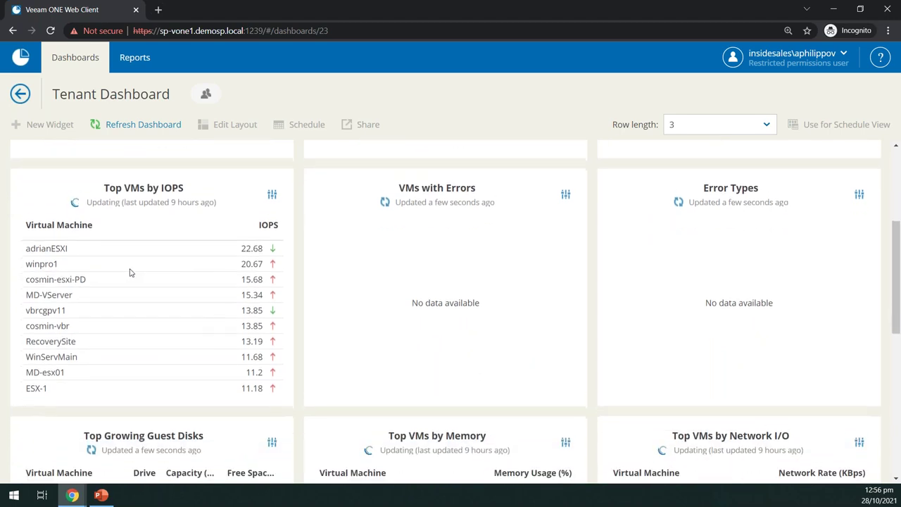
pyautogui.scroll(-6, 459, 328)
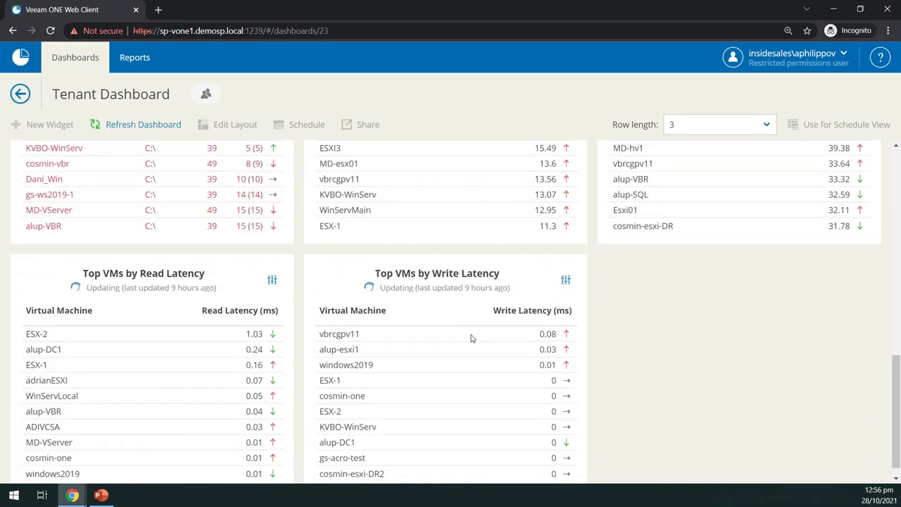
pyautogui.scroll(8, 345, 373)
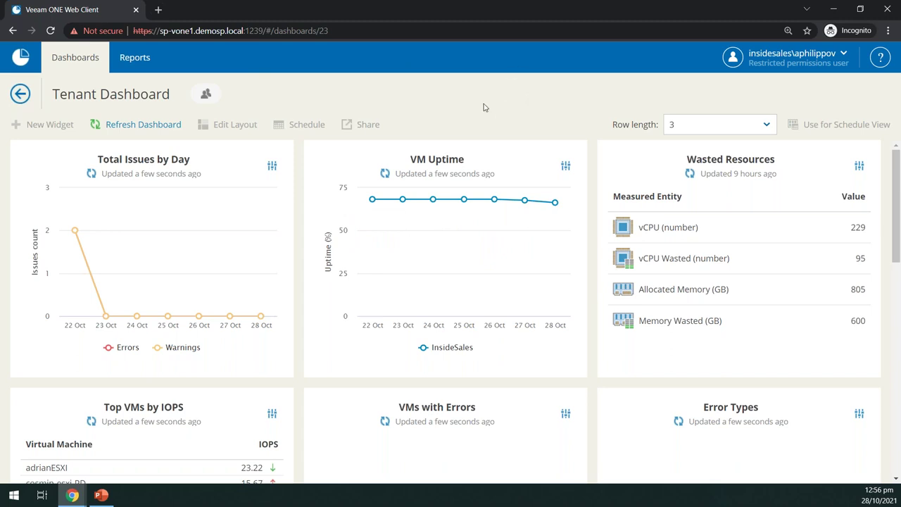
# - Reopen the Tenant Dashboard as the restricted user and open the full report for the VM Uptime widget
pyautogui.click(22, 94)
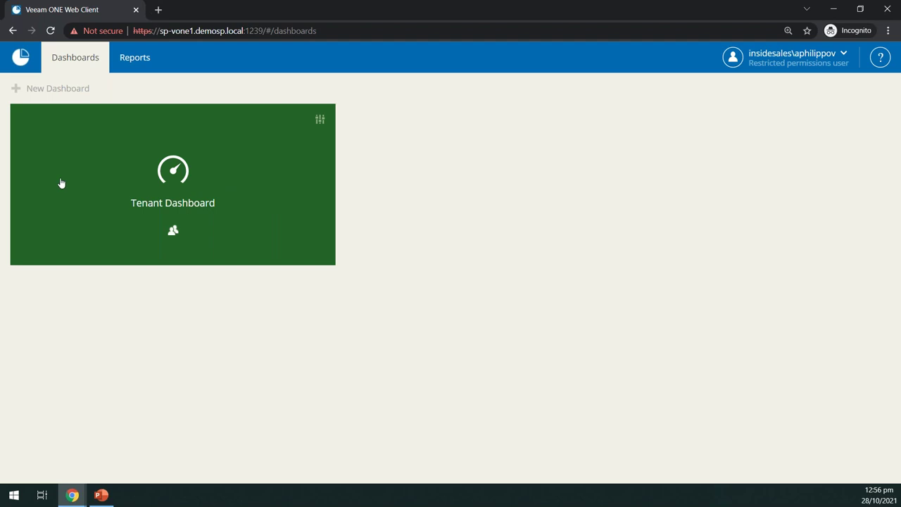
pyautogui.click(291, 169)
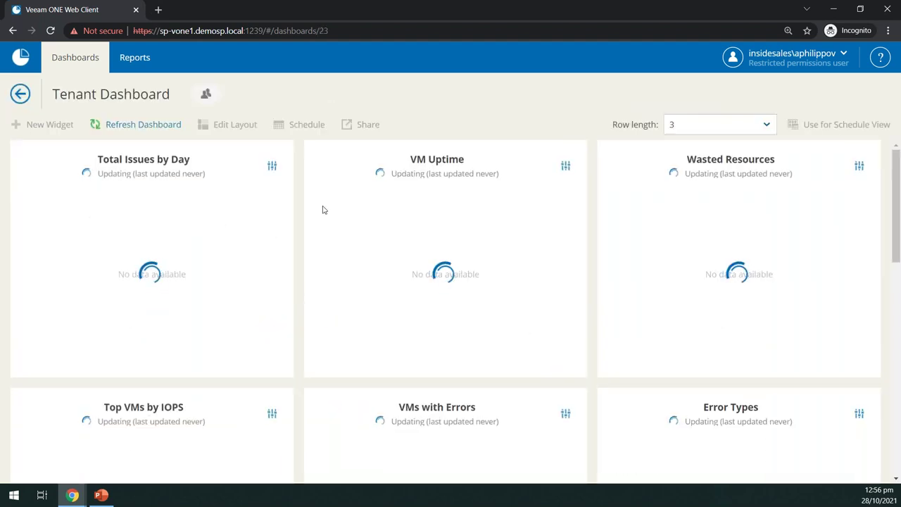
pyautogui.scroll(-3, 310, 295)
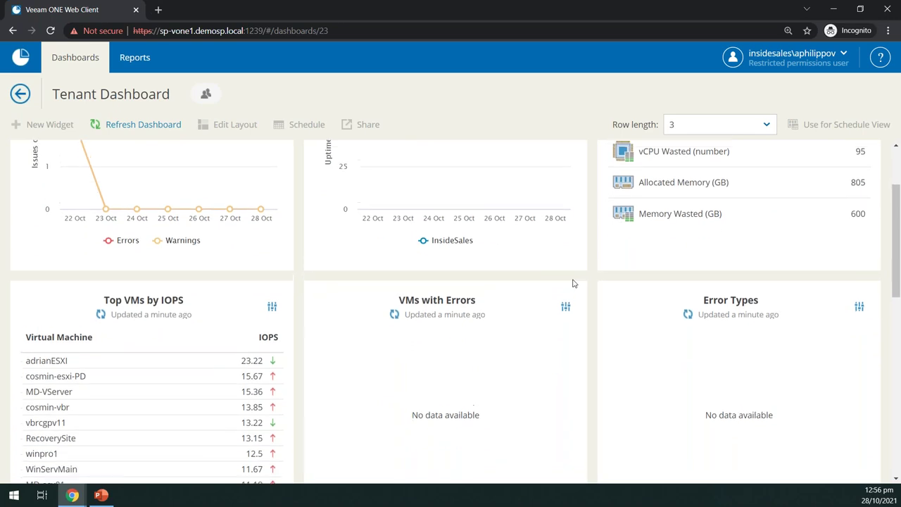
pyautogui.scroll(3, 573, 281)
pyautogui.click(567, 167)
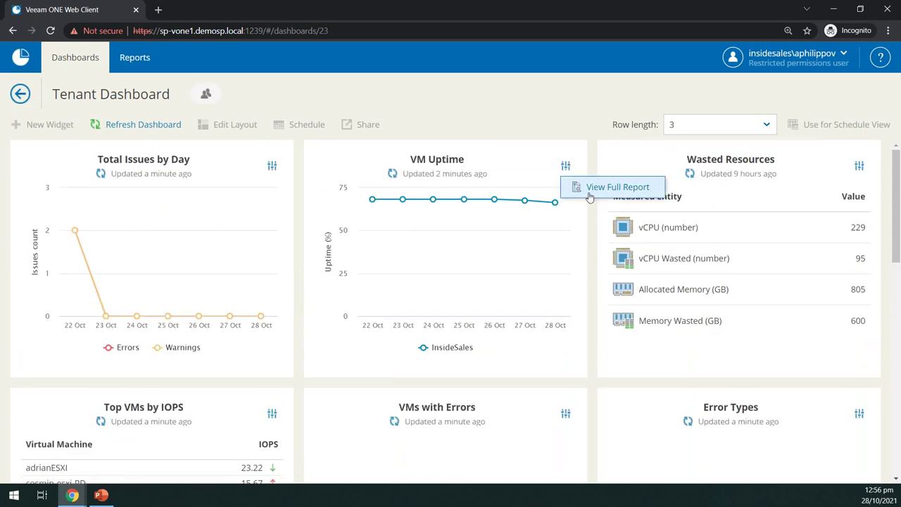
pyautogui.click(593, 187)
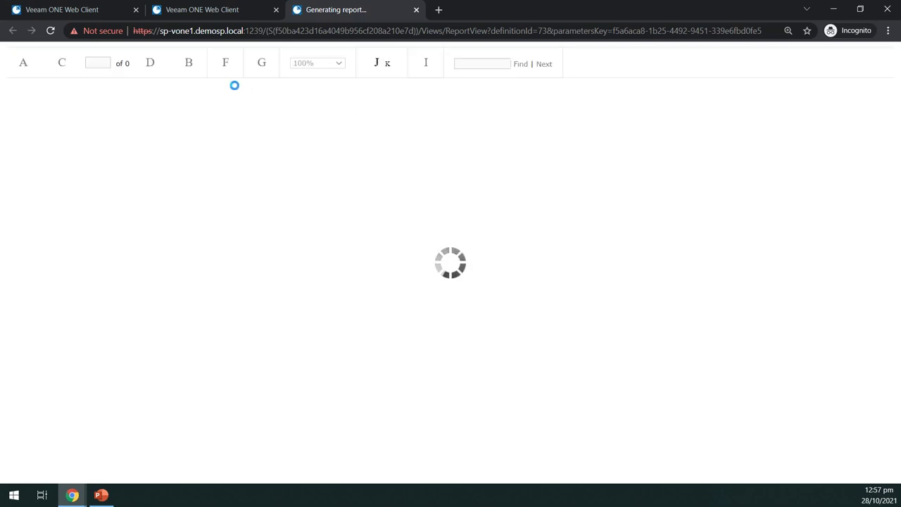
# - Return to the restricted user's web client and browse the Custom Reports and Infrastructure Chargeback report templates
pyautogui.click(99, 10)
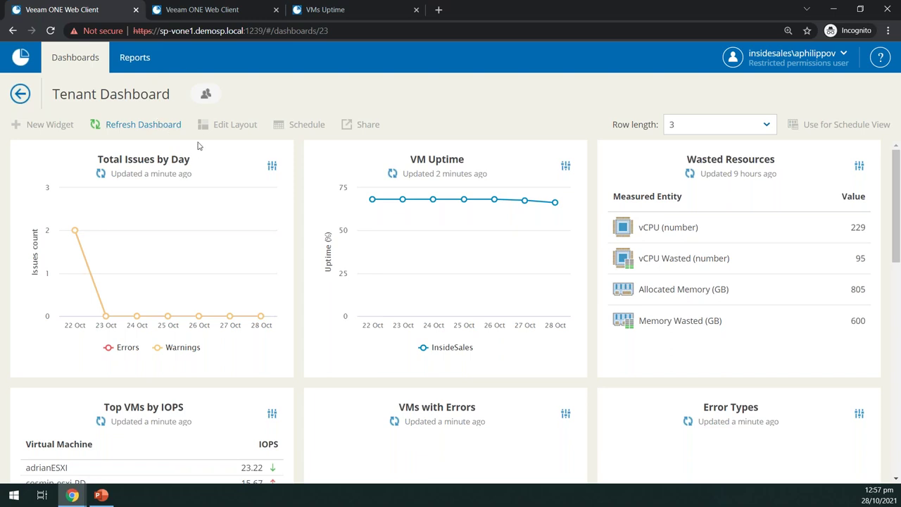
pyautogui.click(156, 65)
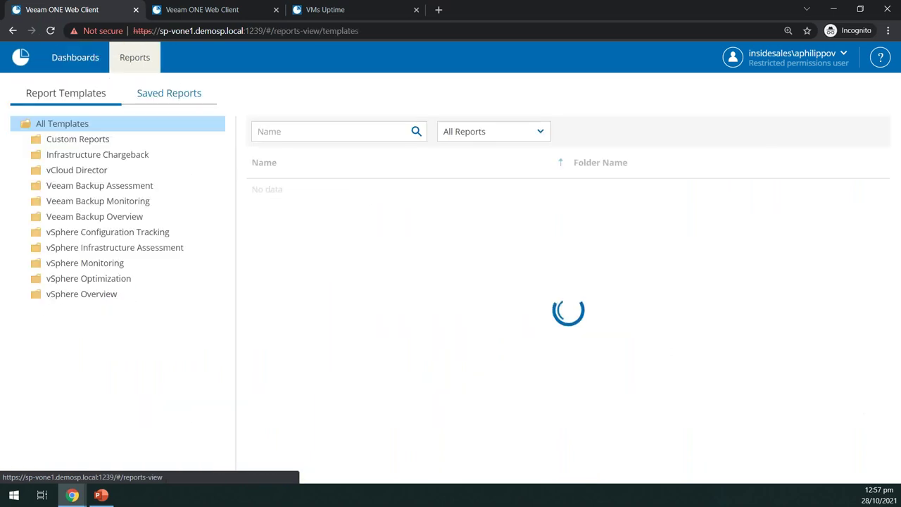
pyautogui.click(187, 141)
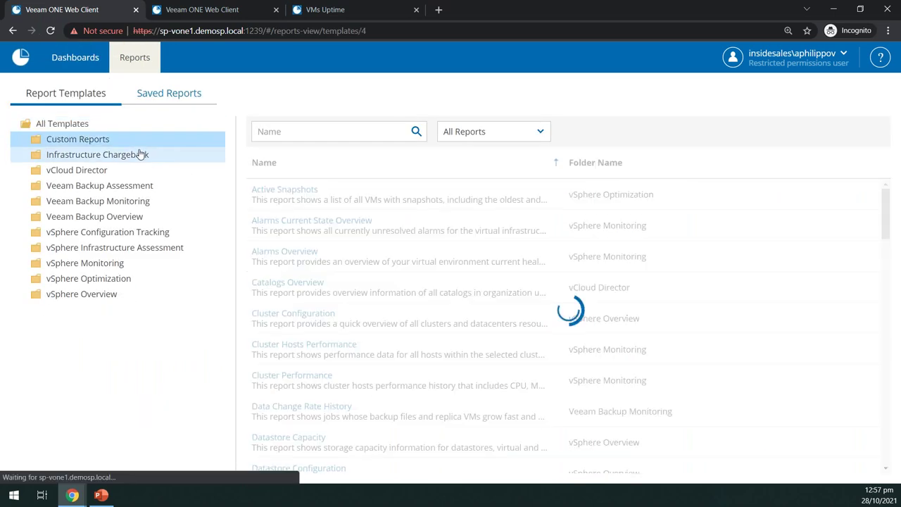
pyautogui.click(100, 156)
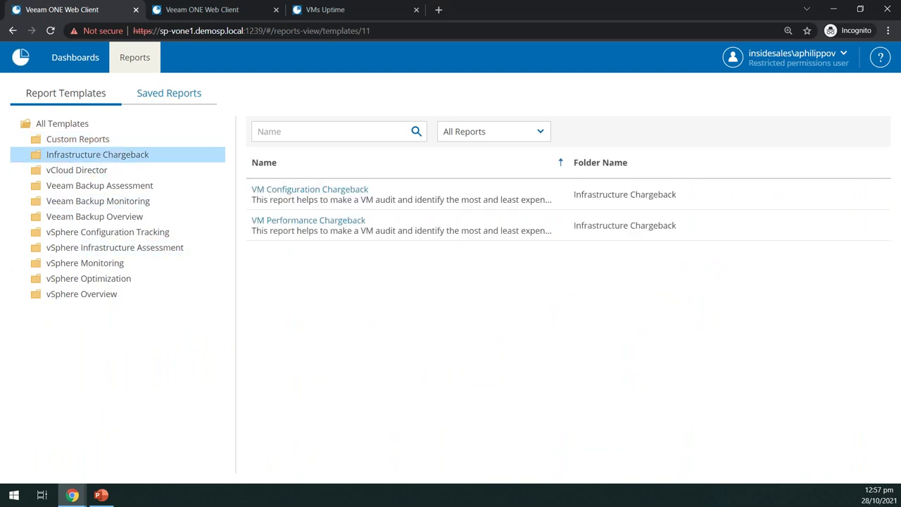
# - Switch to the administrator's browser window and open the Report Builder template from the Custom Reports folder
pyautogui.moveTo(73, 495)
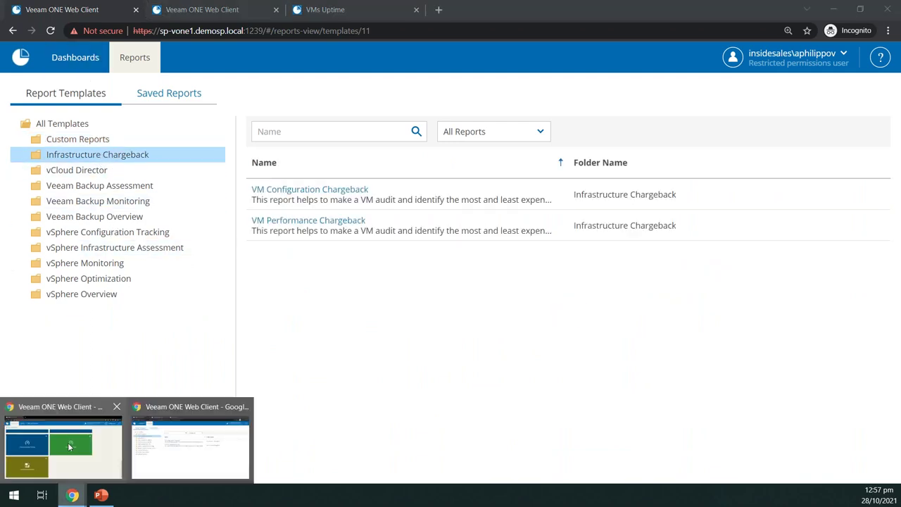
pyautogui.click(70, 445)
pyautogui.click(134, 57)
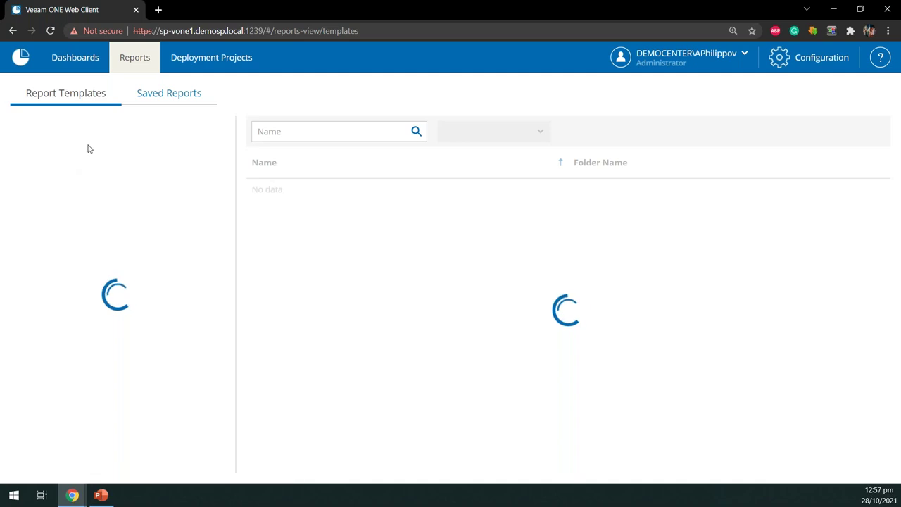
pyautogui.click(95, 135)
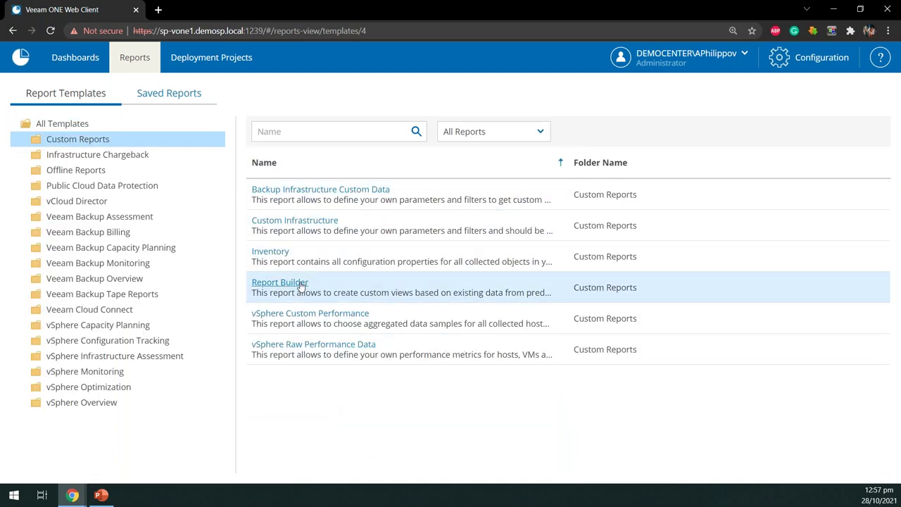
pyautogui.click(269, 287)
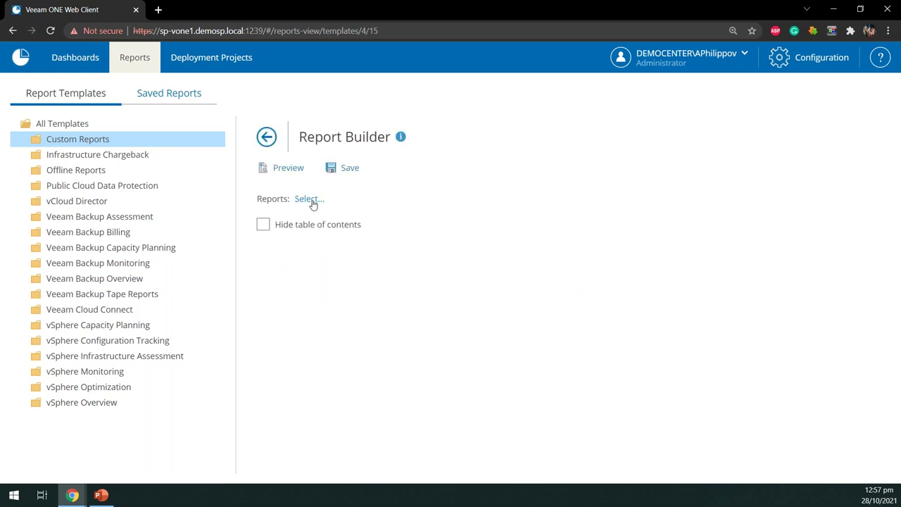
# - Open the Report Builder's report selection and expand the vCD Reports and VCSP - Top Selection folders and the Active Snapshots report
pyautogui.click(309, 200)
pyautogui.click(244, 206)
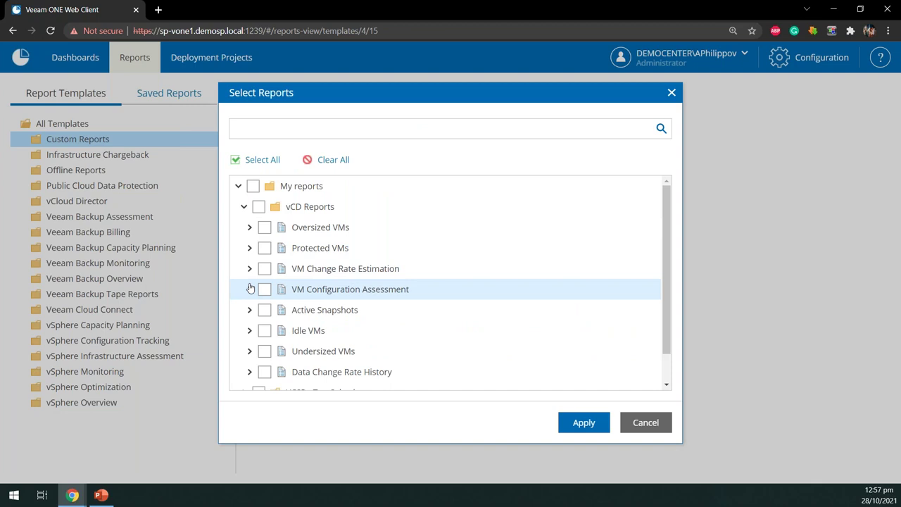
pyautogui.scroll(-2, 240, 306)
pyautogui.click(243, 359)
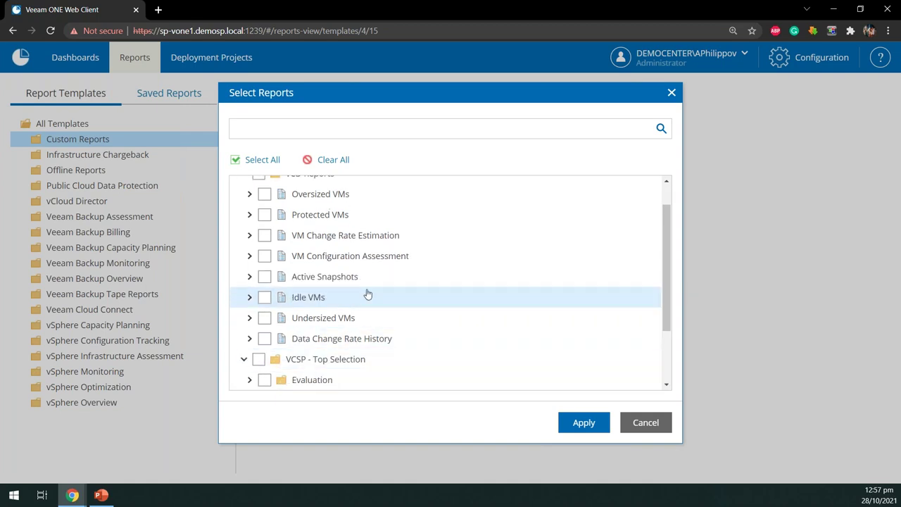
pyautogui.scroll(-2, 373, 294)
pyautogui.scroll(1, 351, 273)
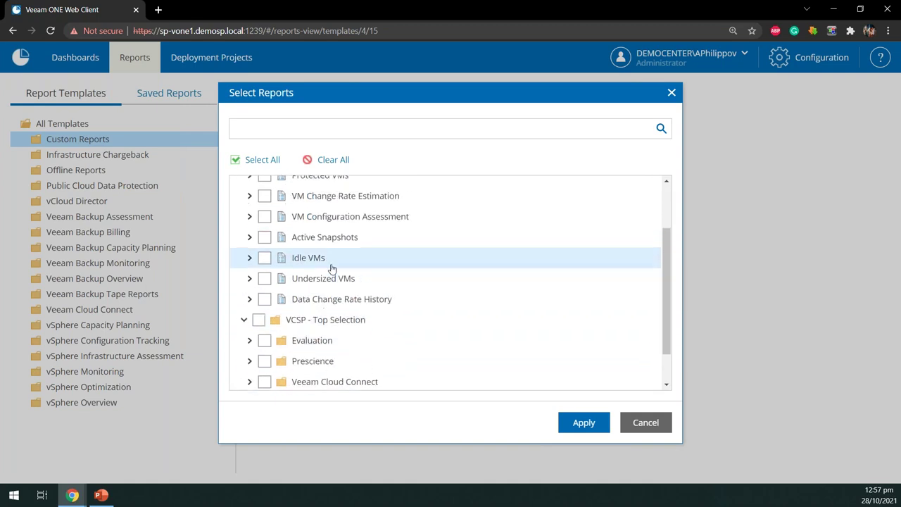
pyautogui.scroll(1, 332, 269)
pyautogui.click(250, 252)
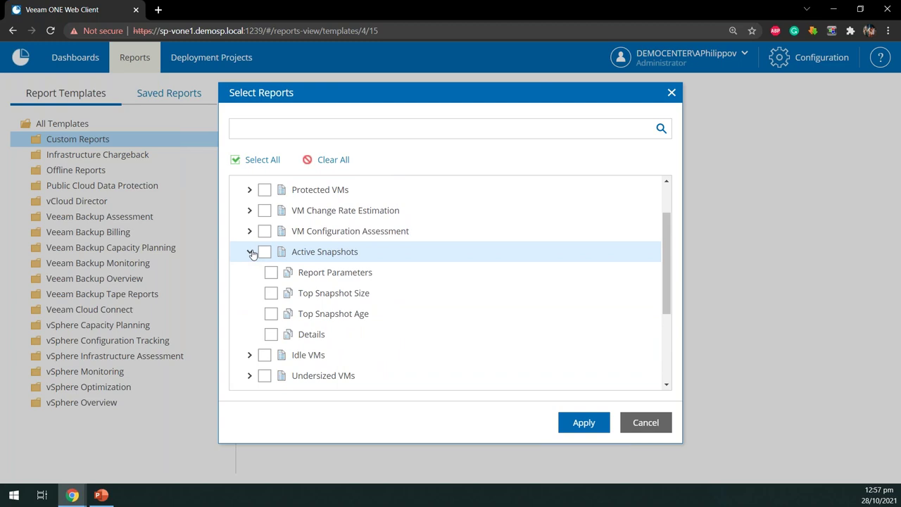
pyautogui.scroll(-3, 264, 290)
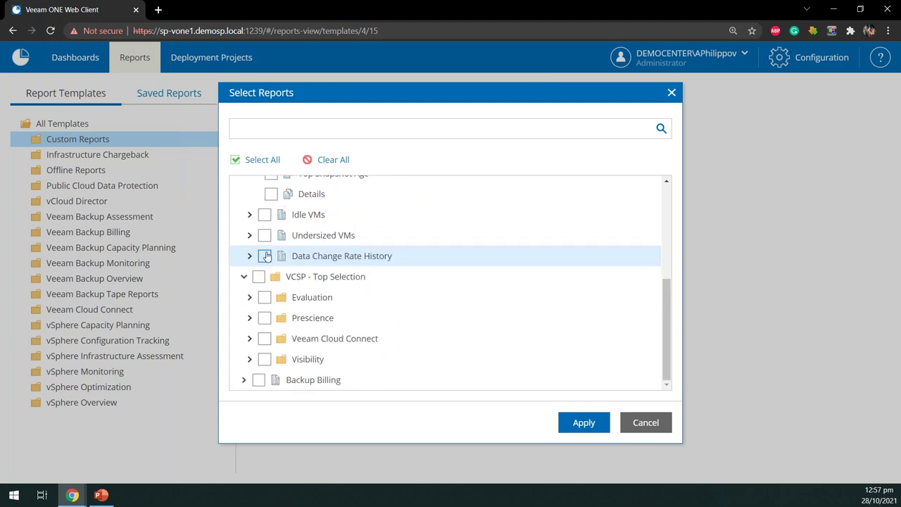
# - Expand the Idle VMs report and include only its Summary section in the selection
pyautogui.click(249, 214)
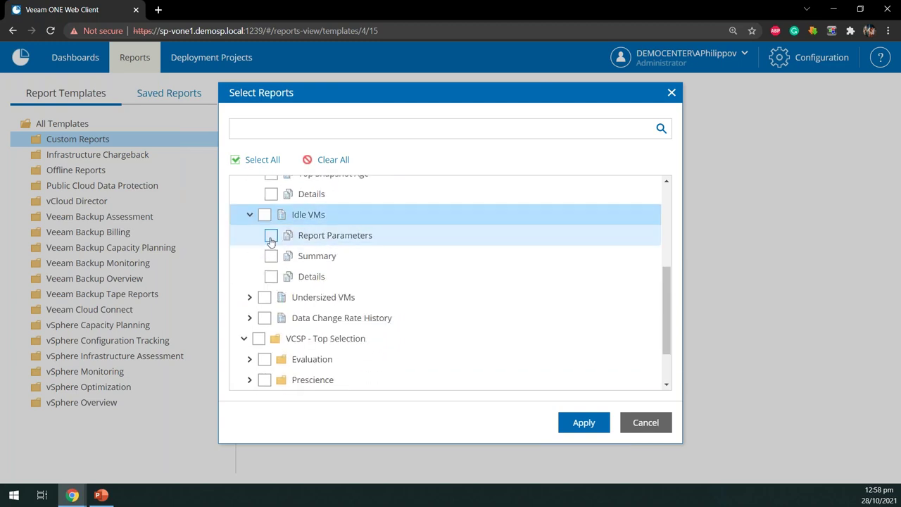
pyautogui.click(270, 235)
pyautogui.click(270, 236)
pyautogui.click(271, 256)
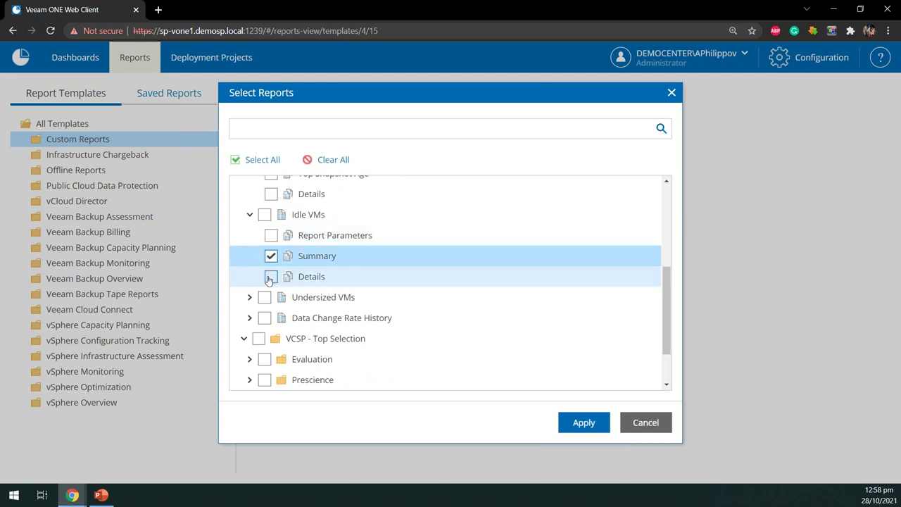
# - Expand the Undersized VMs report and include its Summary Information section in the selection
pyautogui.scroll(-1, 292, 278)
pyautogui.scroll(-1, 293, 278)
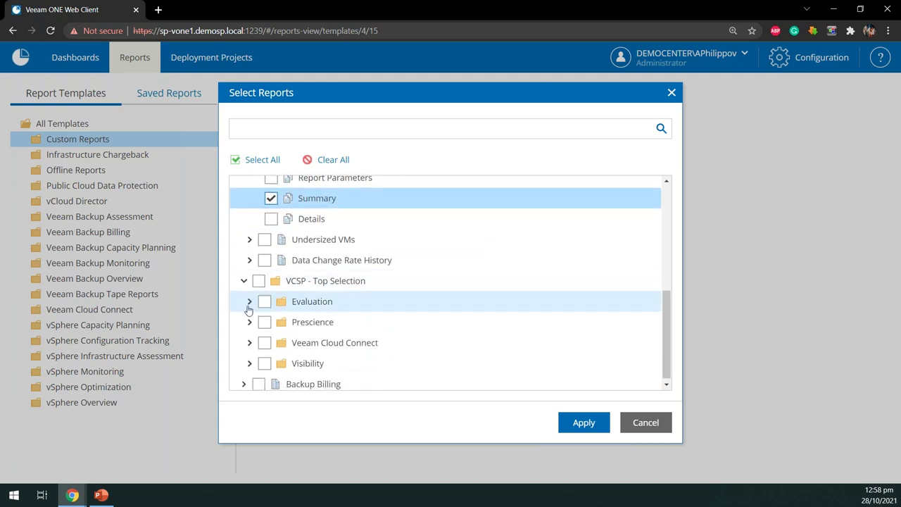
pyautogui.click(250, 240)
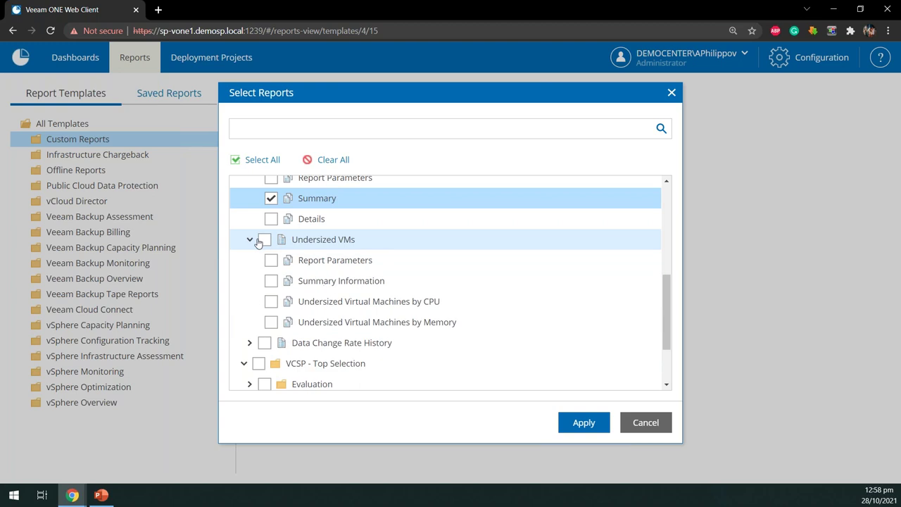
pyautogui.click(271, 280)
# - Apply the chosen report sections and preview the combined Report Builder report
pyautogui.scroll(3, 547, 287)
pyautogui.scroll(-3, 559, 316)
pyautogui.click(583, 423)
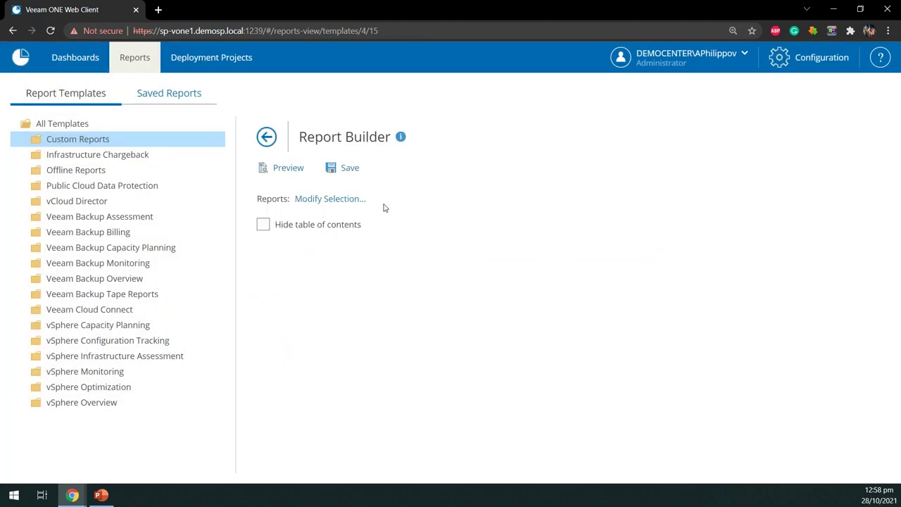
pyautogui.click(288, 169)
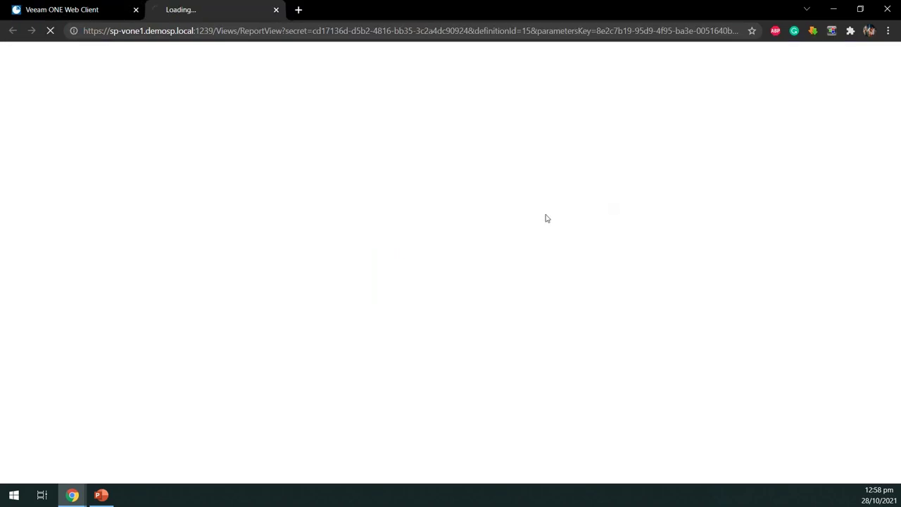